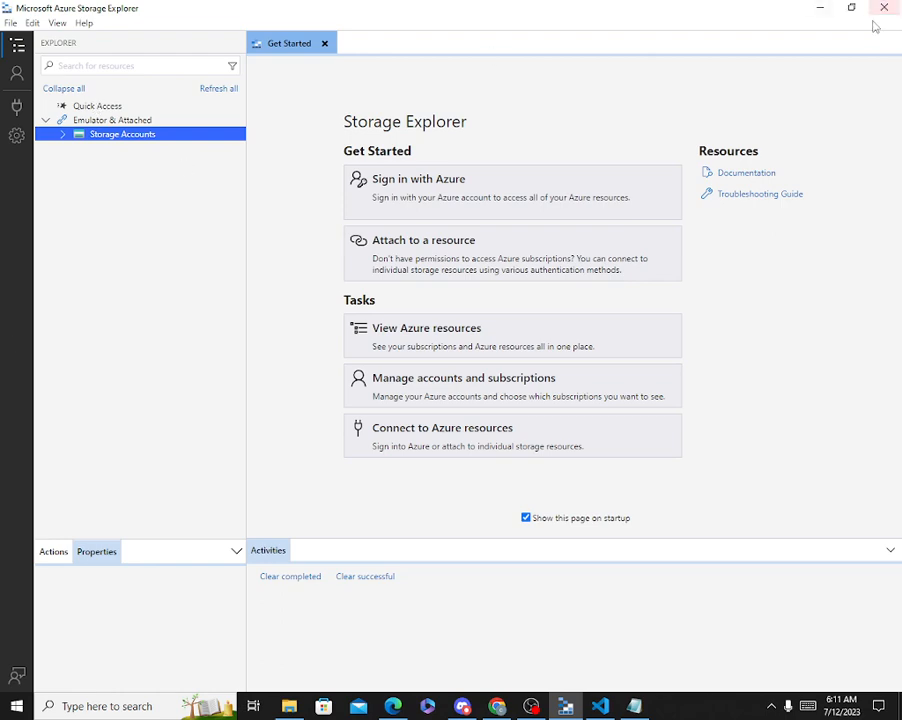
Minimize Storage Explorer to show the demostoarge0101 overview in the Azure portal.
{"action": "left_click", "coordinate": [813, 8]}
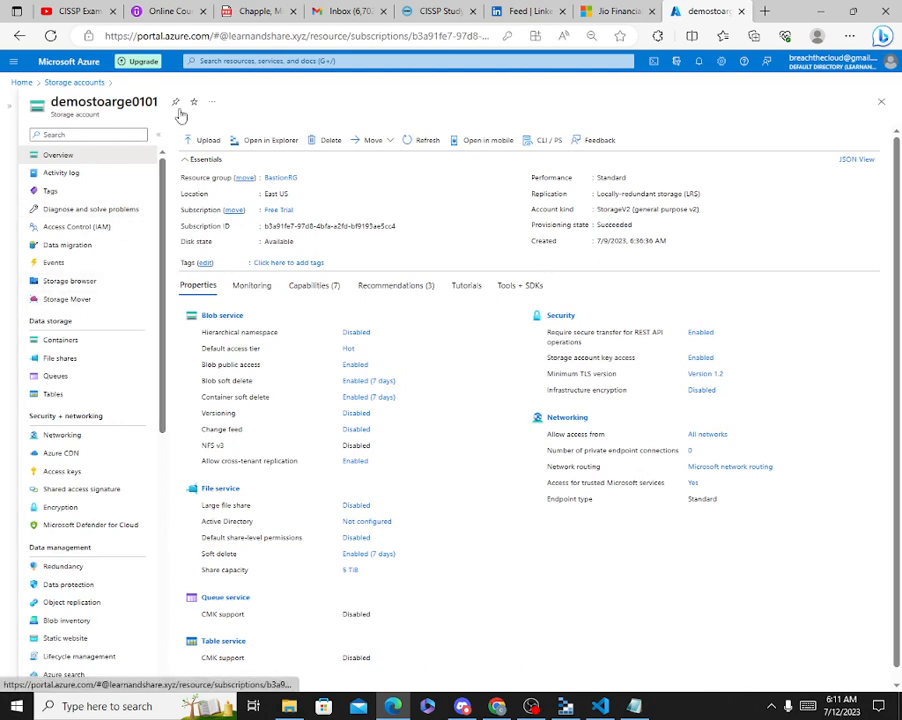
Scroll the storage account menu and go to Access keys for demostoarge0101.
{"action": "left_click_drag", "start_coordinate": [163, 179], "coordinate": [158, 150]}
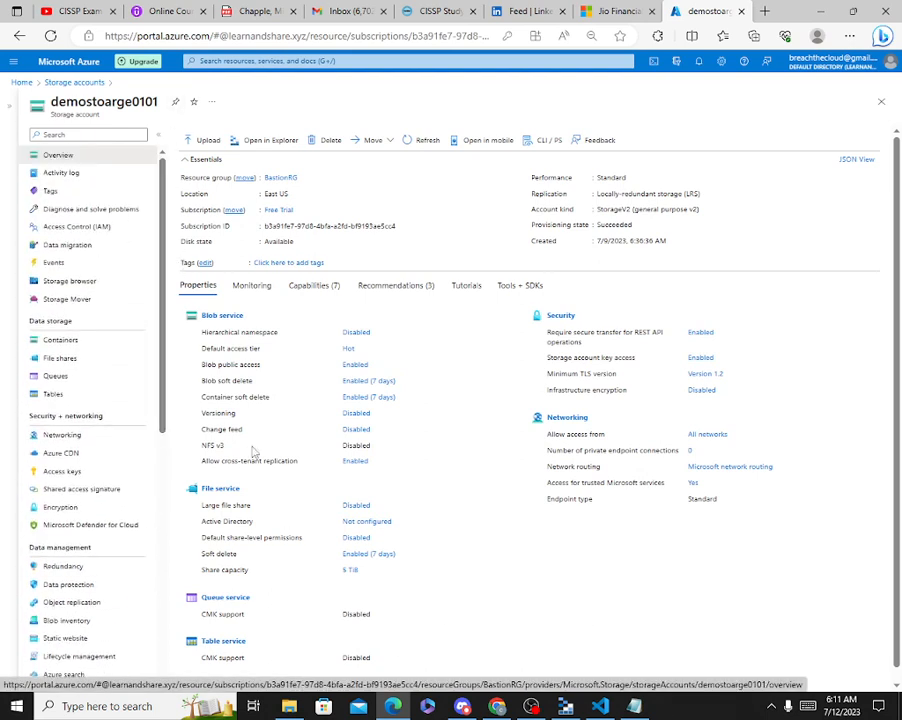
{"action": "left_click", "coordinate": [82, 476]}
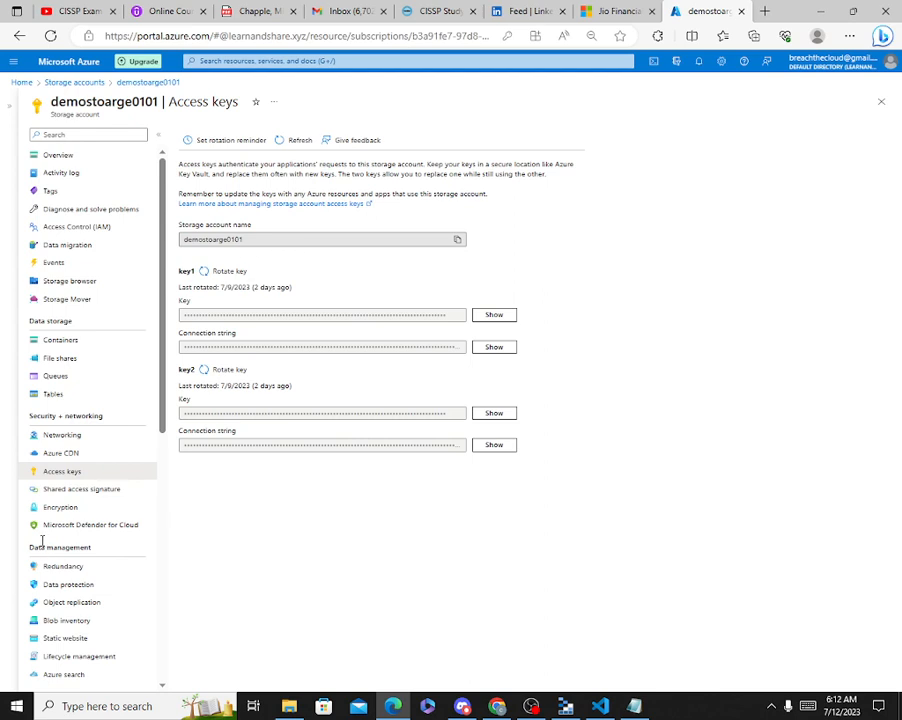
In Shared access signature, allow the Service, Container and Object resource types and remove Delete permission.
{"action": "left_click", "coordinate": [67, 491]}
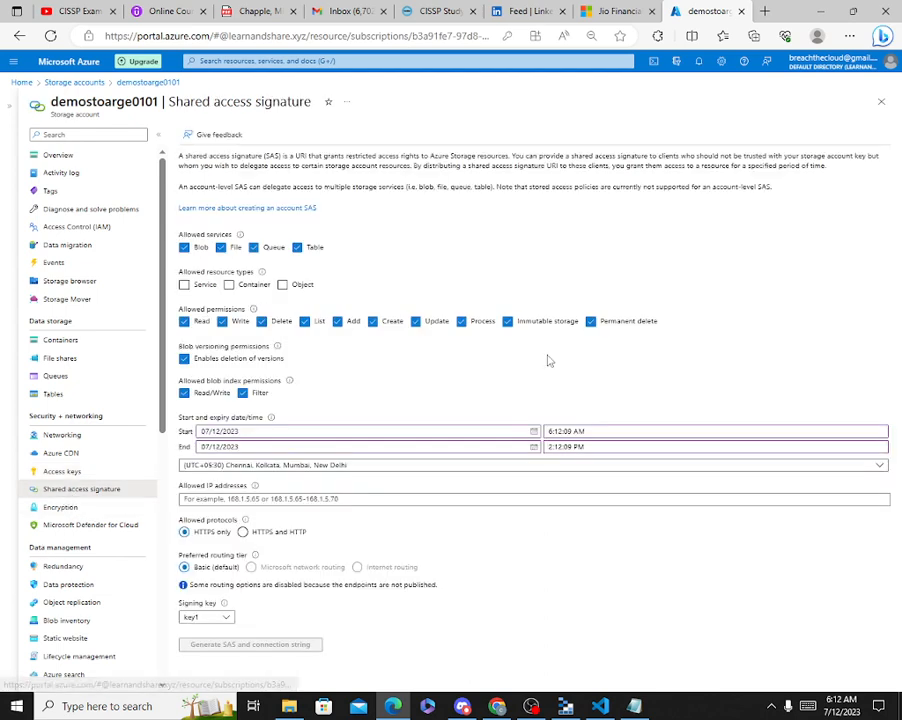
{"action": "left_click", "coordinate": [200, 285]}
{"action": "left_click", "coordinate": [229, 285]}
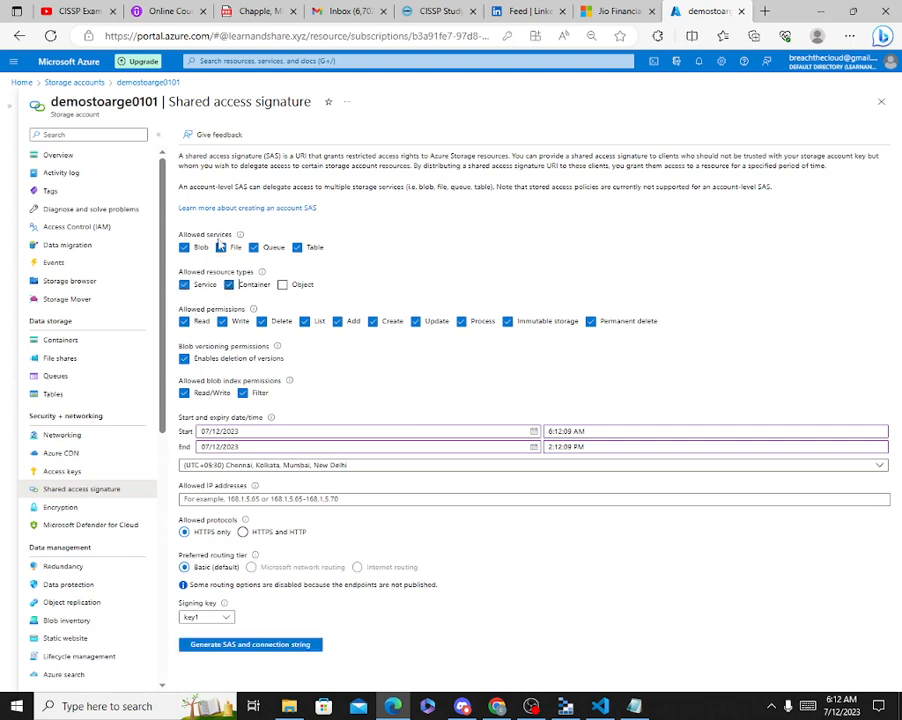
{"action": "left_click", "coordinate": [282, 285]}
{"action": "left_click", "coordinate": [262, 322]}
Set expiry to 07/13/2023, allow HTTPS and HTTP, generate, and copy the connection string.
{"action": "left_click", "coordinate": [532, 446]}
{"action": "left_click", "coordinate": [273, 532]}
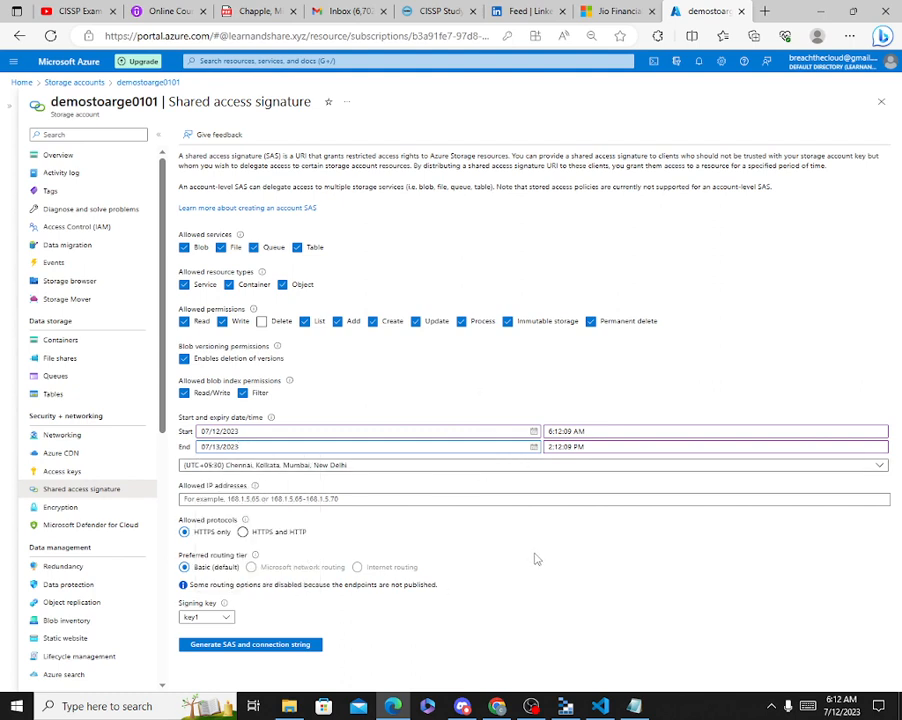
{"action": "left_click", "coordinate": [242, 532]}
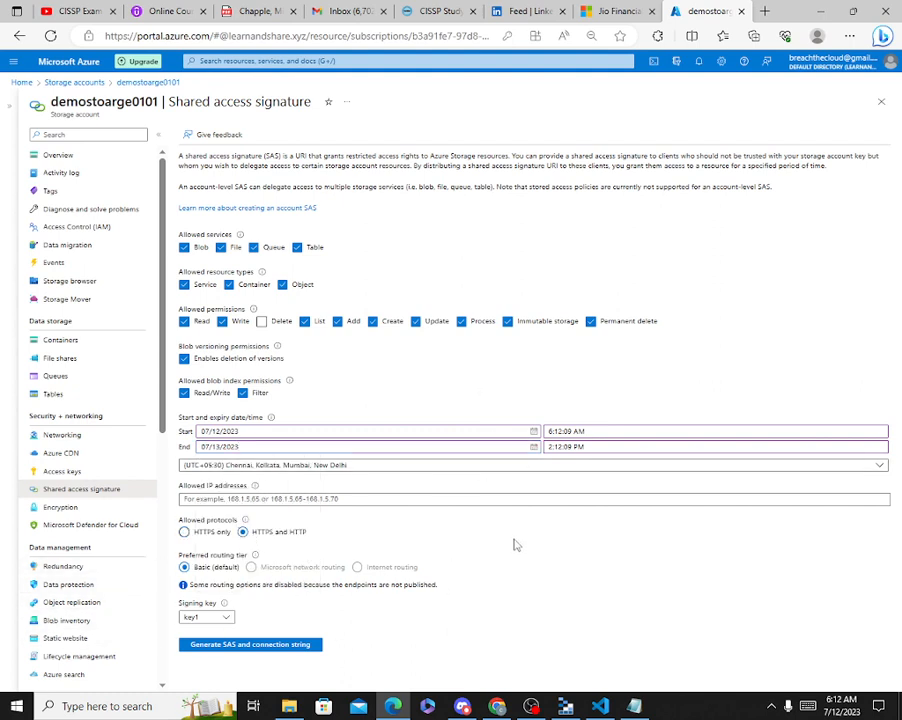
{"action": "left_click", "coordinate": [268, 644]}
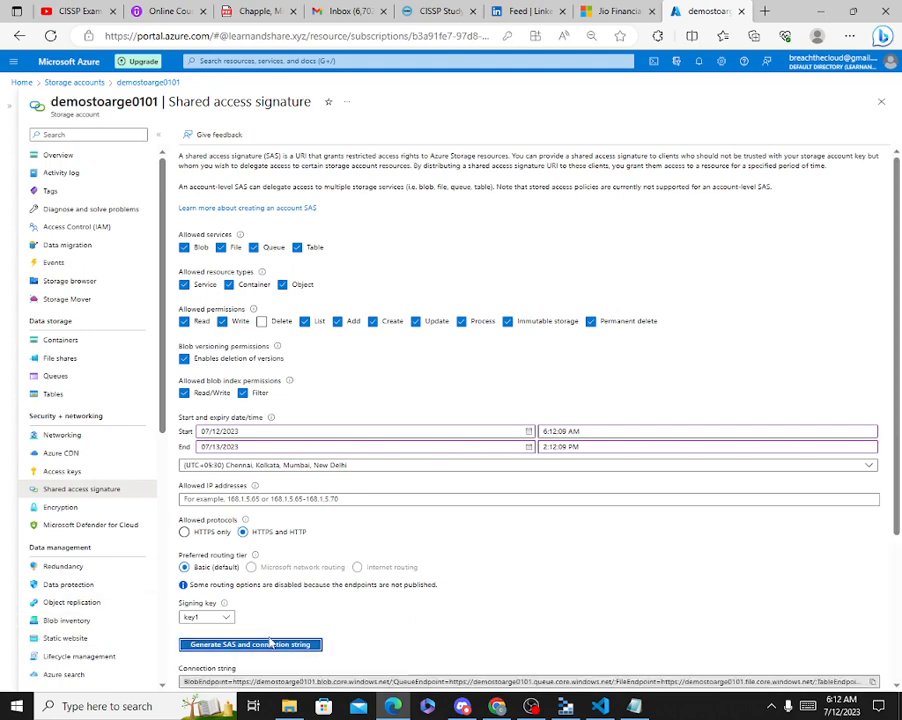
{"action": "scroll", "coordinate": [608, 528], "scroll_direction": "down", "scroll_amount": 4}
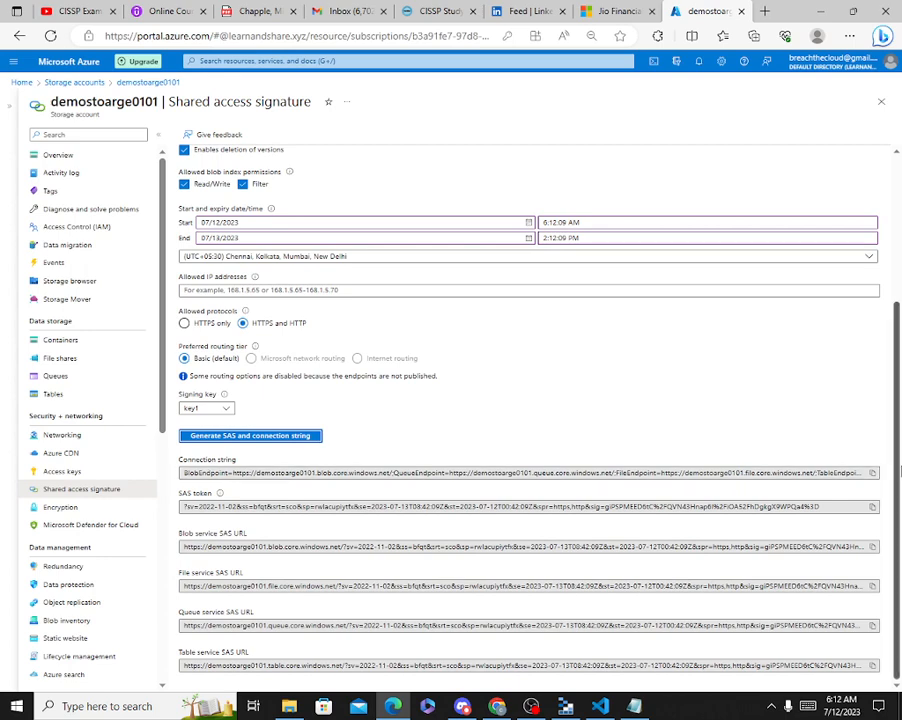
{"action": "left_click", "coordinate": [871, 473]}
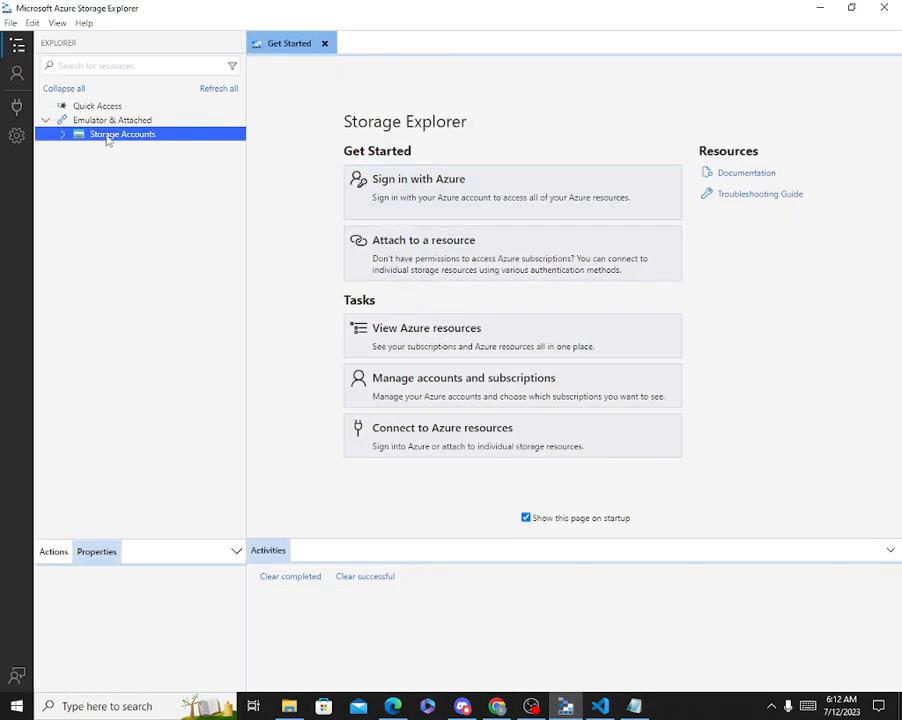
Start connecting a storage account to Storage Explorer using a connection string.
{"action": "right_click", "coordinate": [108, 140]}
{"action": "left_click", "coordinate": [175, 146]}
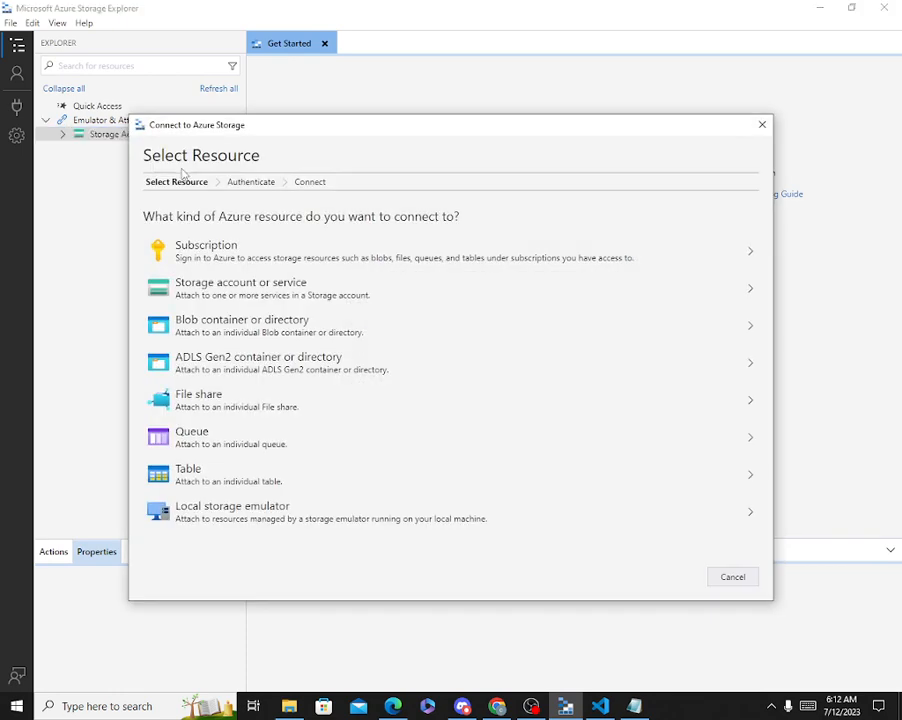
{"action": "left_click", "coordinate": [275, 292]}
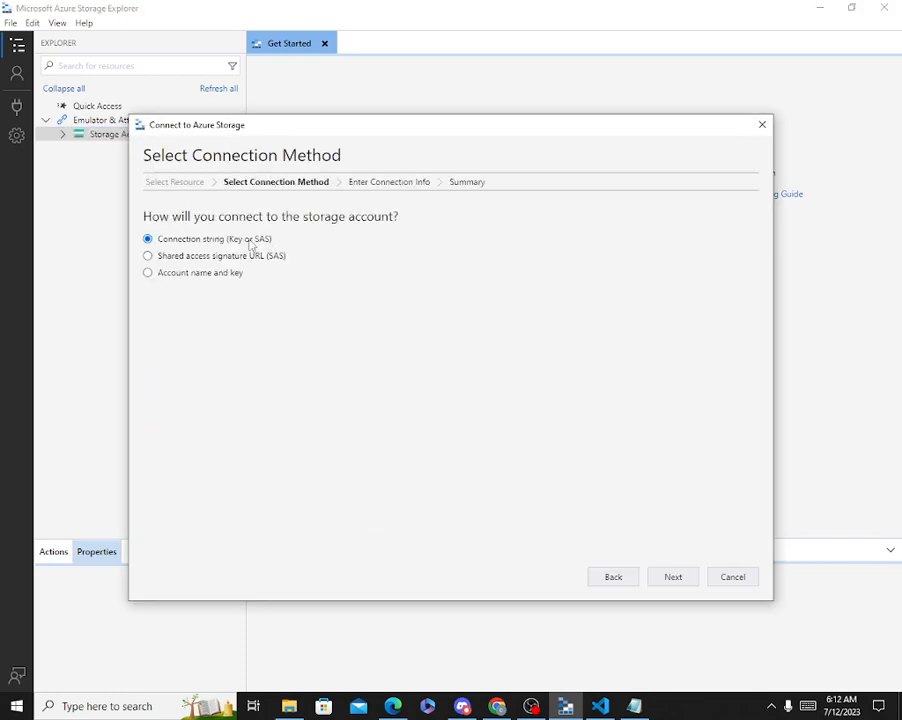
{"action": "left_click", "coordinate": [675, 578]}
Paste the SAS connection string and connect it as storage-account-1 (SAS).
{"action": "left_click", "coordinate": [244, 262]}
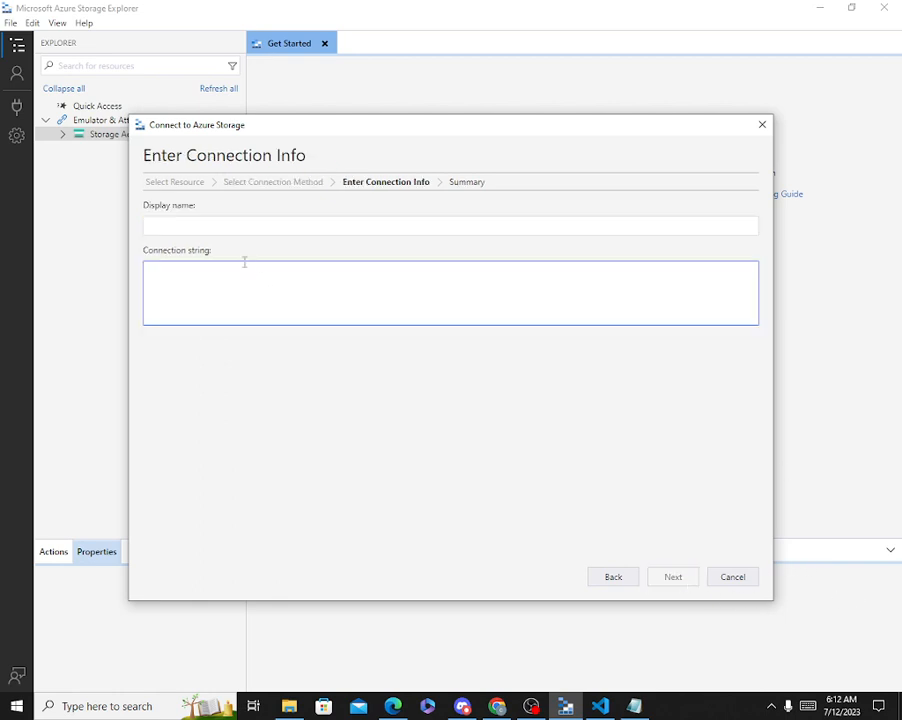
{"action": "left_click", "coordinate": [218, 228]}
{"action": "left_click", "coordinate": [217, 289]}
{"action": "key", "text": "ctrl+v"}
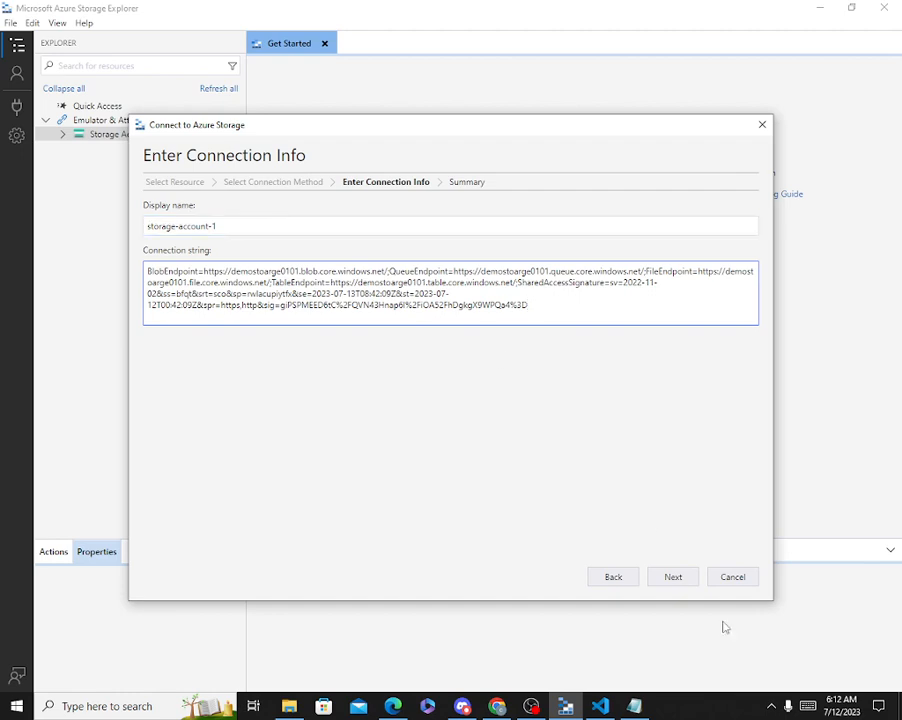
{"action": "left_click", "coordinate": [675, 584]}
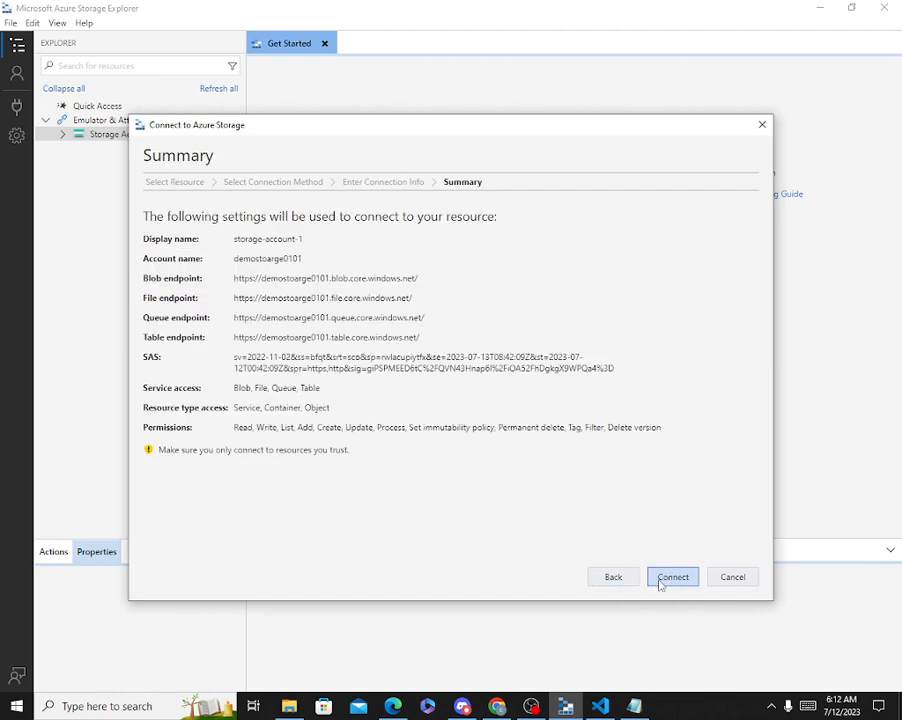
{"action": "left_click", "coordinate": [672, 578]}
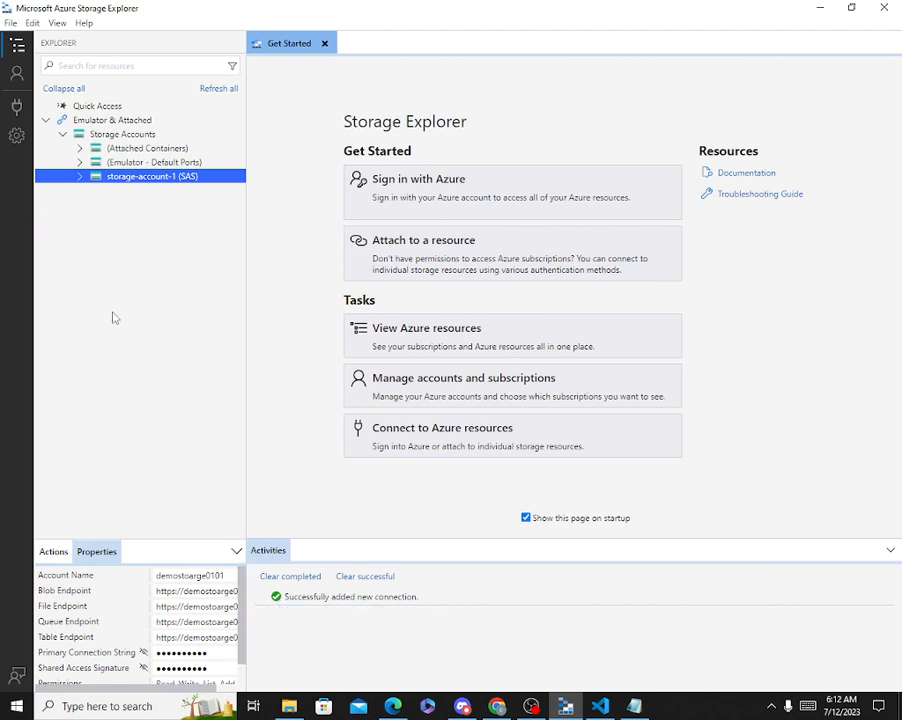
Expand storage-account-1 (SAS) Blob Containers and open the empty demoblob container in a tab.
{"action": "left_click", "coordinate": [79, 177]}
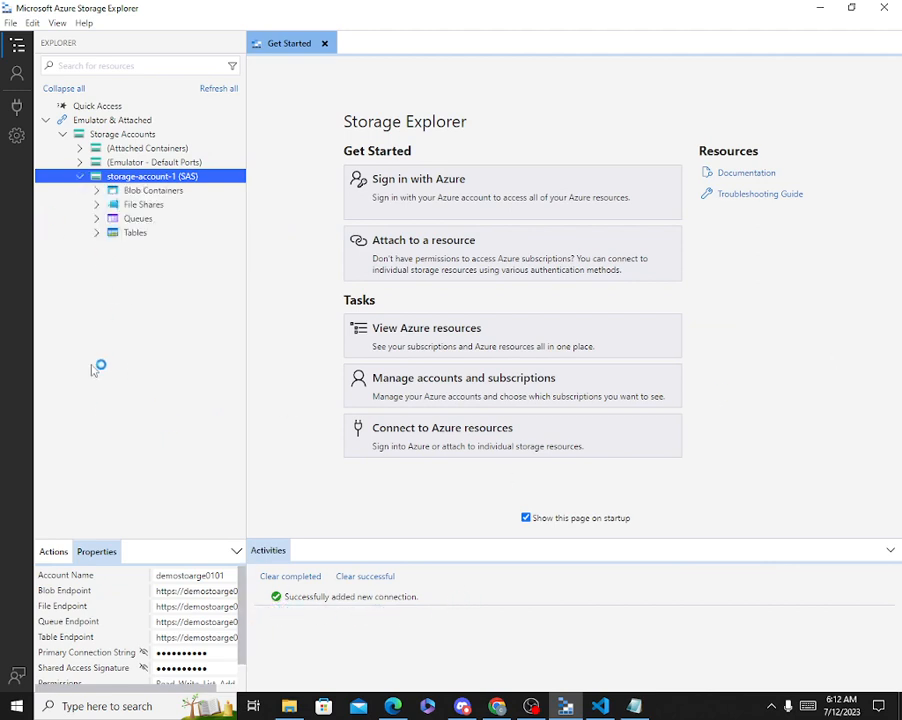
{"action": "left_click", "coordinate": [114, 204]}
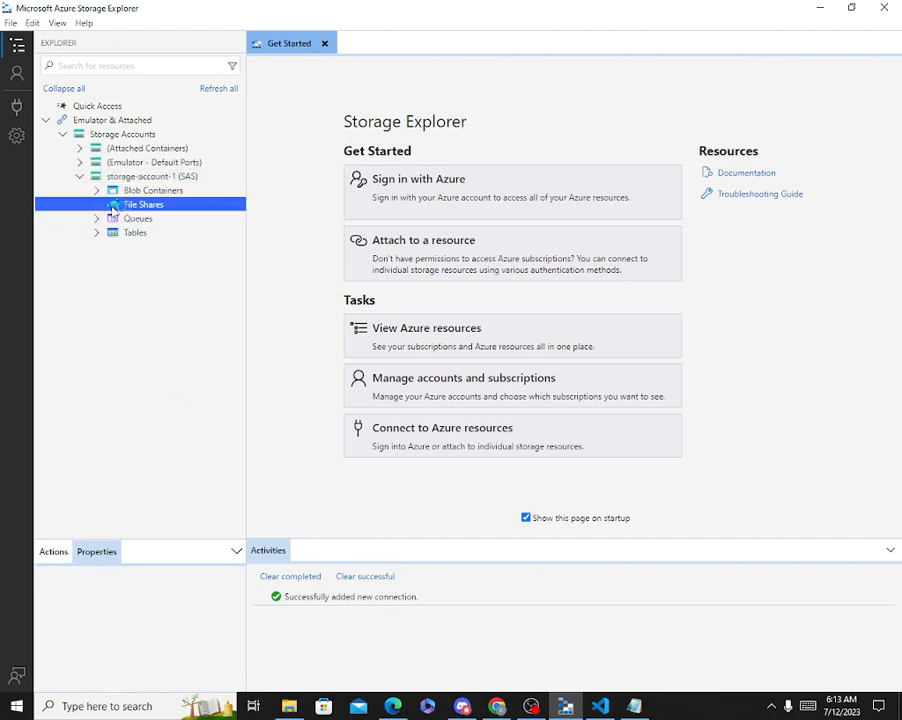
{"action": "left_click", "coordinate": [114, 190]}
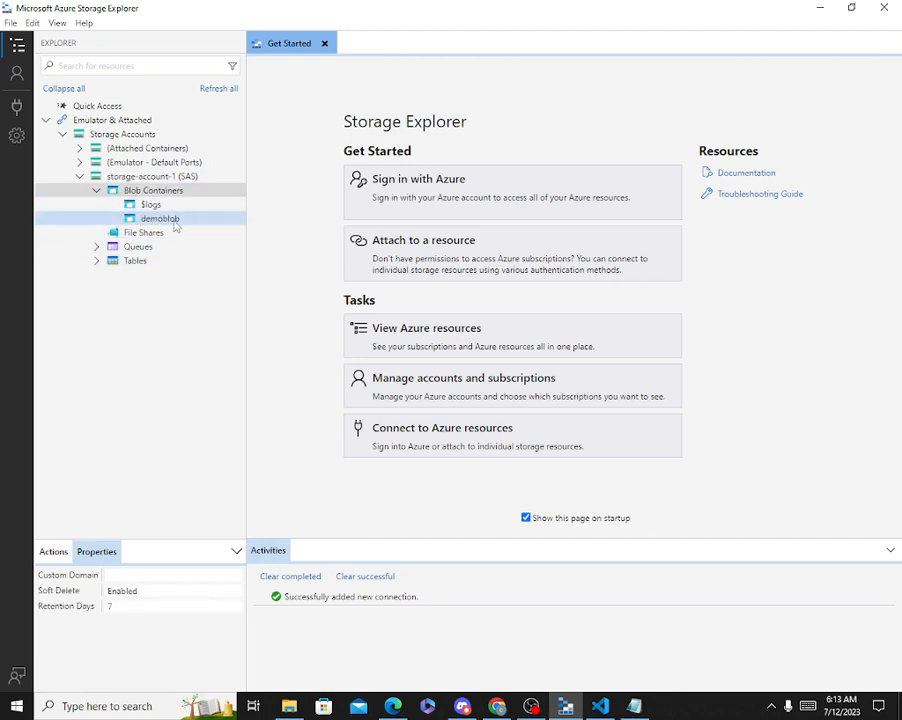
{"action": "left_click", "coordinate": [168, 219]}
{"action": "double_click", "coordinate": [175, 219]}
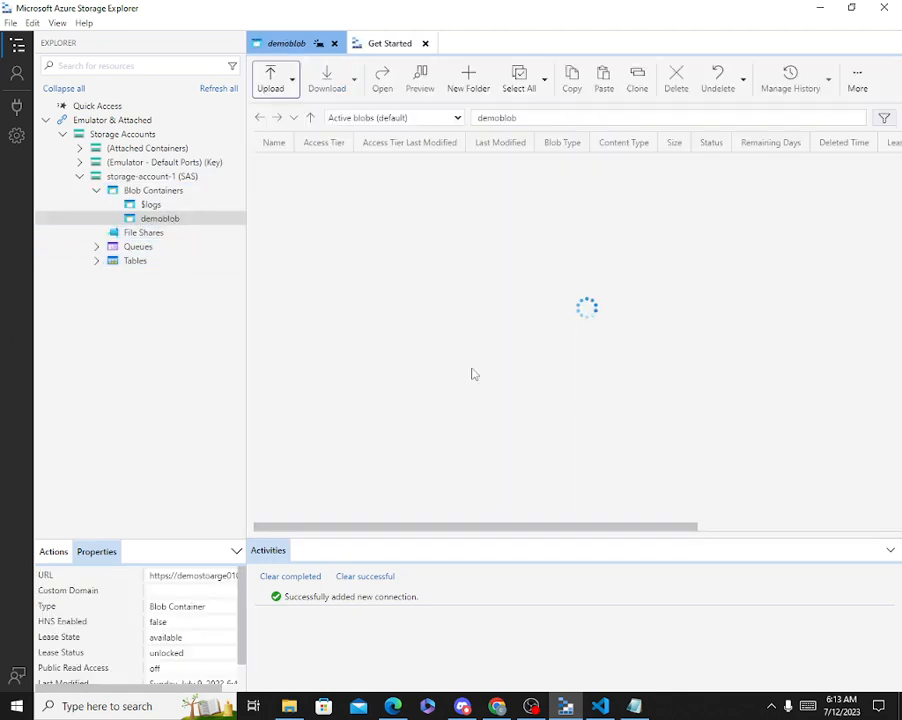
Upload Resume-CloudSecurityArchitect.docx from Downloads into demoblob and select the new 6.42 KiB blob.
{"action": "left_click", "coordinate": [292, 84]}
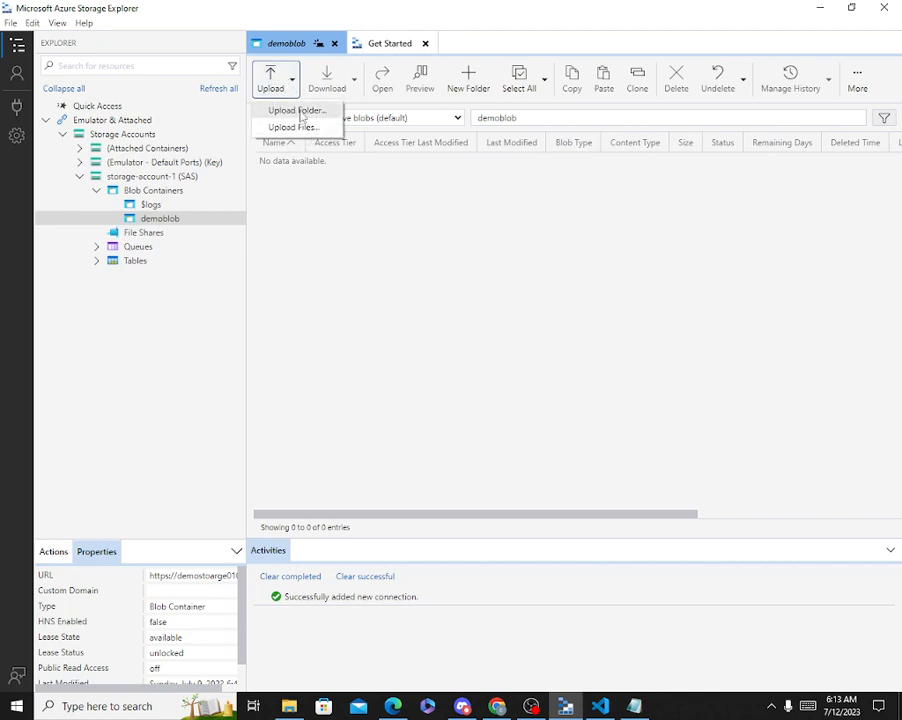
{"action": "left_click", "coordinate": [280, 127]}
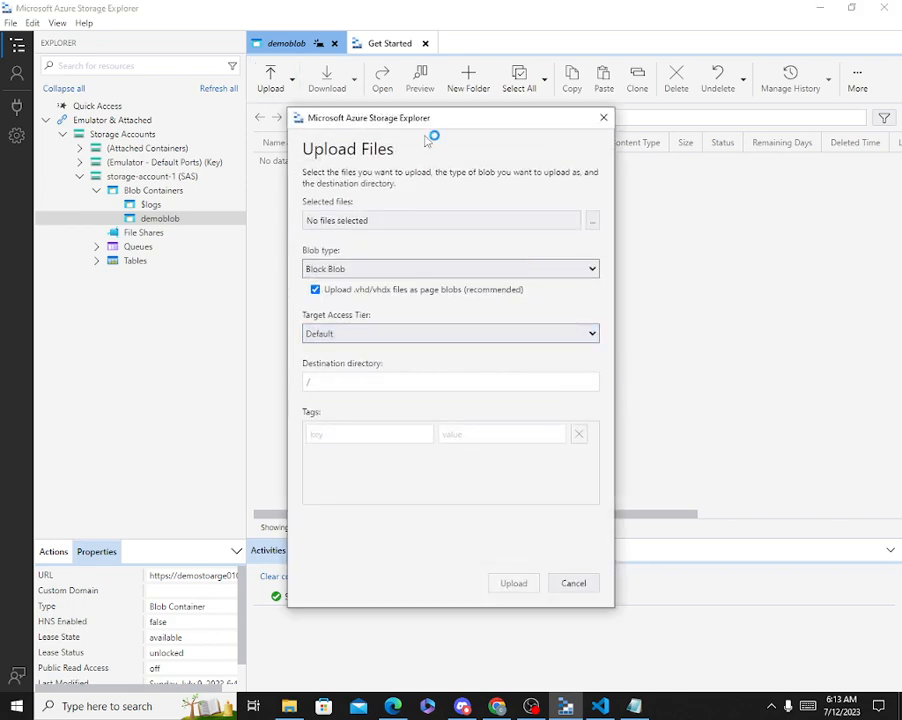
{"action": "left_click", "coordinate": [592, 220]}
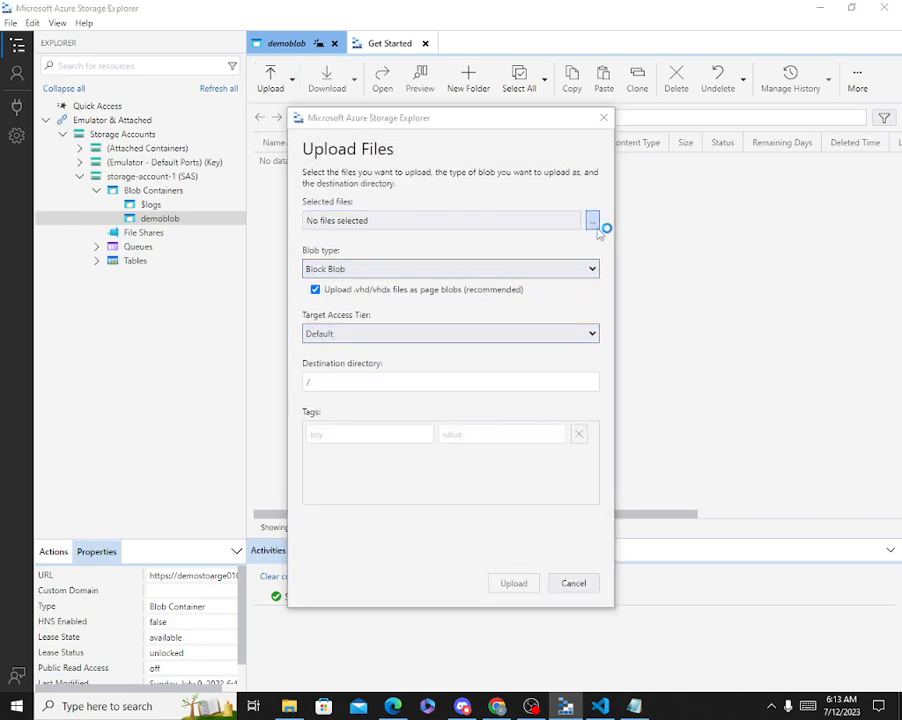
{"action": "scroll", "coordinate": [586, 371], "scroll_direction": "down", "scroll_amount": 5}
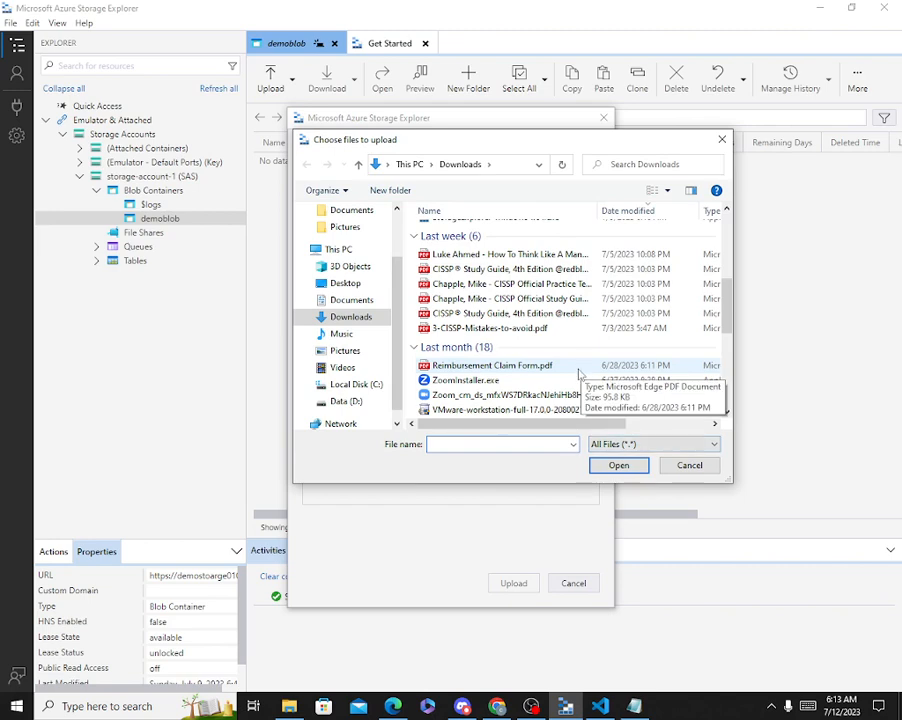
{"action": "scroll", "coordinate": [586, 371], "scroll_direction": "down", "scroll_amount": 4}
{"action": "scroll", "coordinate": [560, 372], "scroll_direction": "up", "scroll_amount": 3}
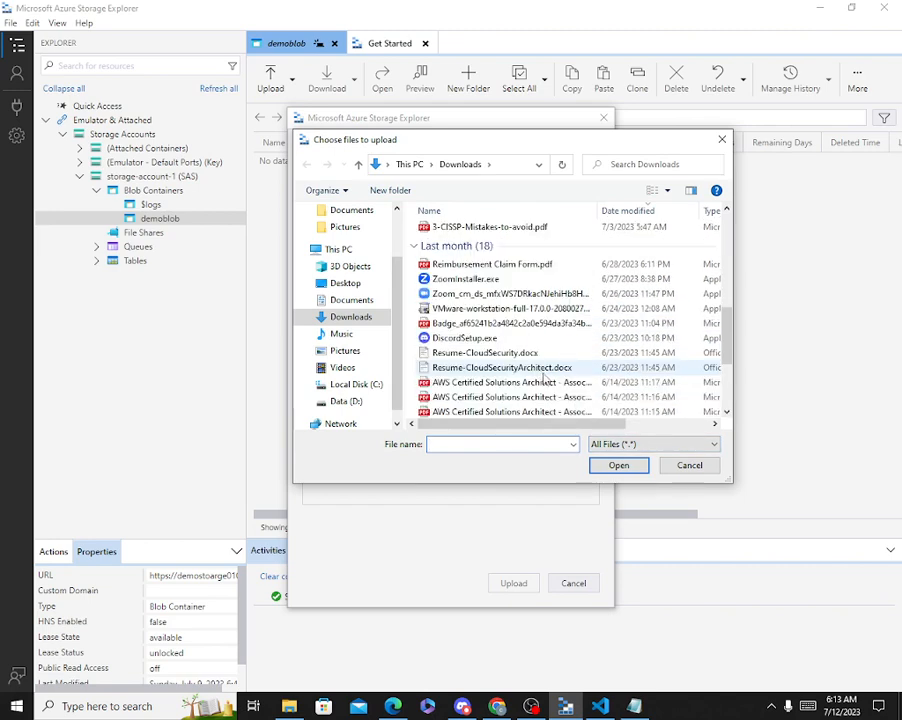
{"action": "scroll", "coordinate": [575, 330], "scroll_direction": "up", "scroll_amount": 3}
{"action": "scroll", "coordinate": [586, 314], "scroll_direction": "down", "scroll_amount": 5}
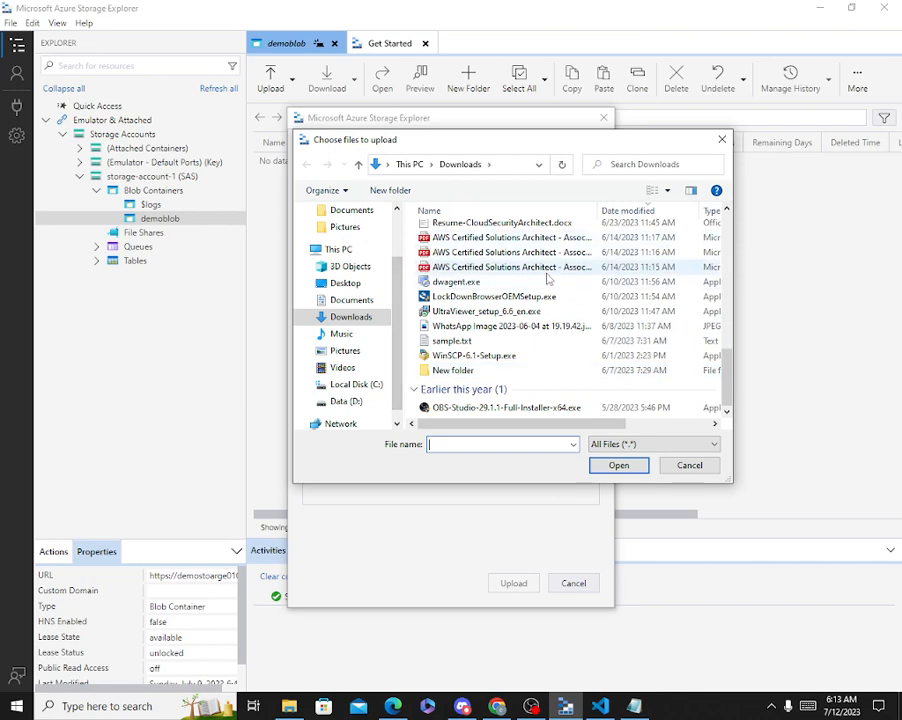
{"action": "double_click", "coordinate": [503, 226]}
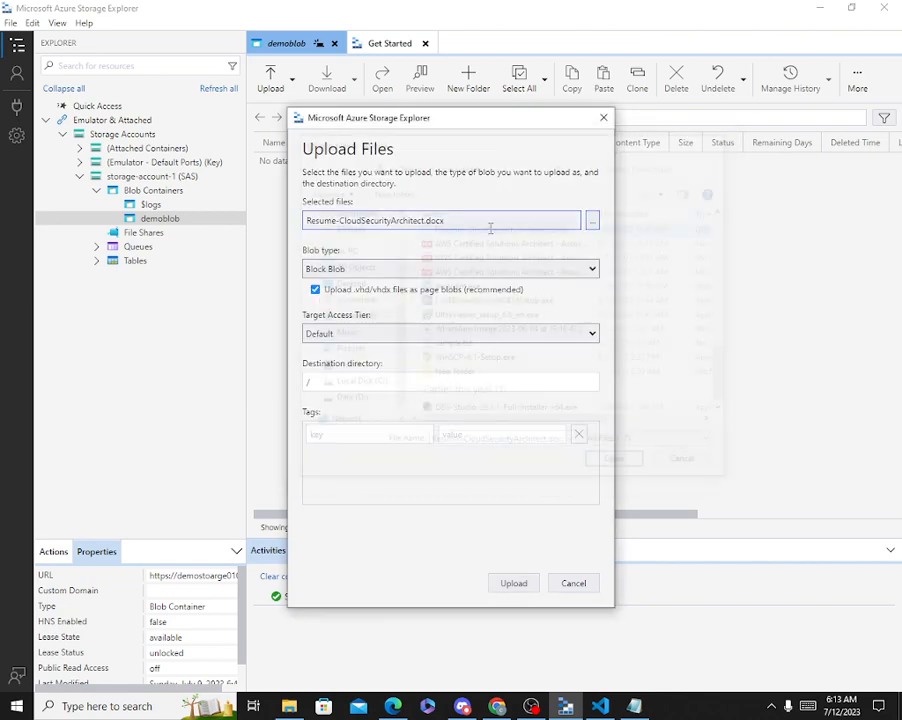
{"action": "left_click", "coordinate": [516, 586]}
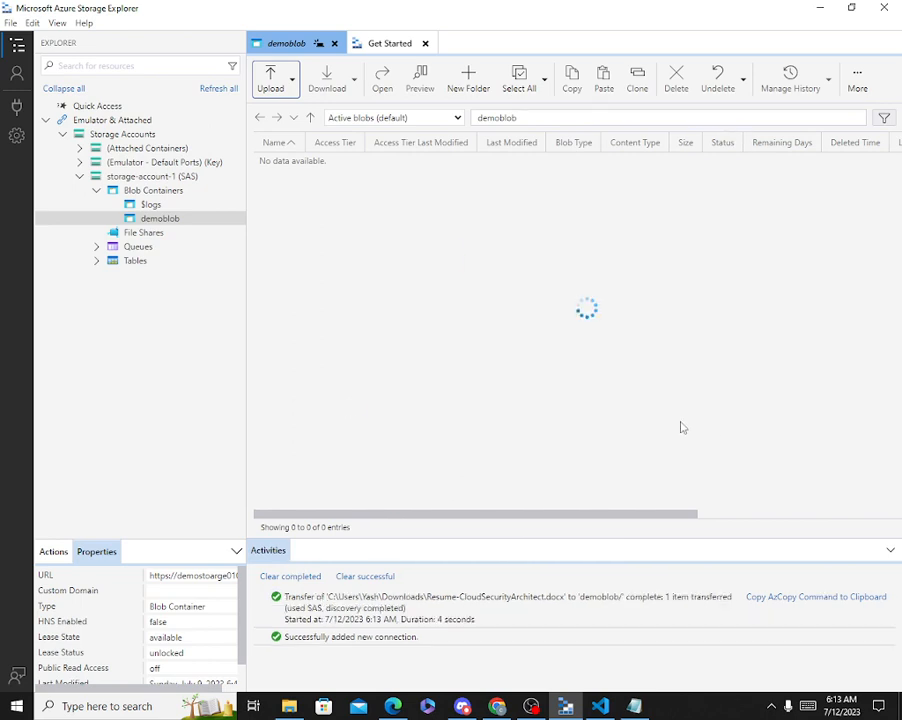
{"action": "left_click", "coordinate": [348, 165]}
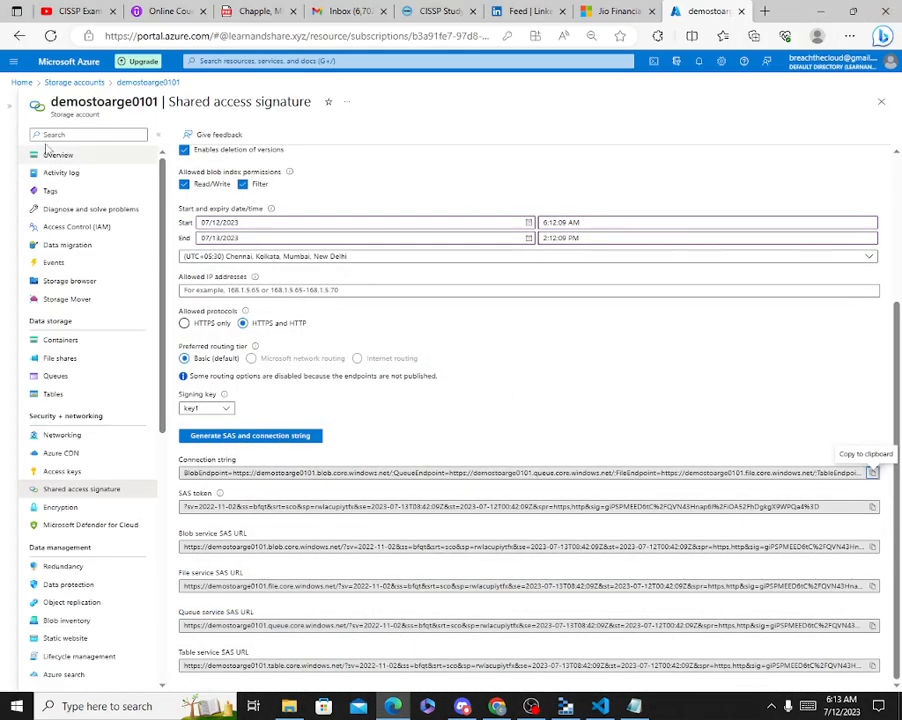
Open Containers > demoblob in the portal to confirm Resume-CloudSecurityArchitect.docx is listed.
{"action": "left_click", "coordinate": [58, 155]}
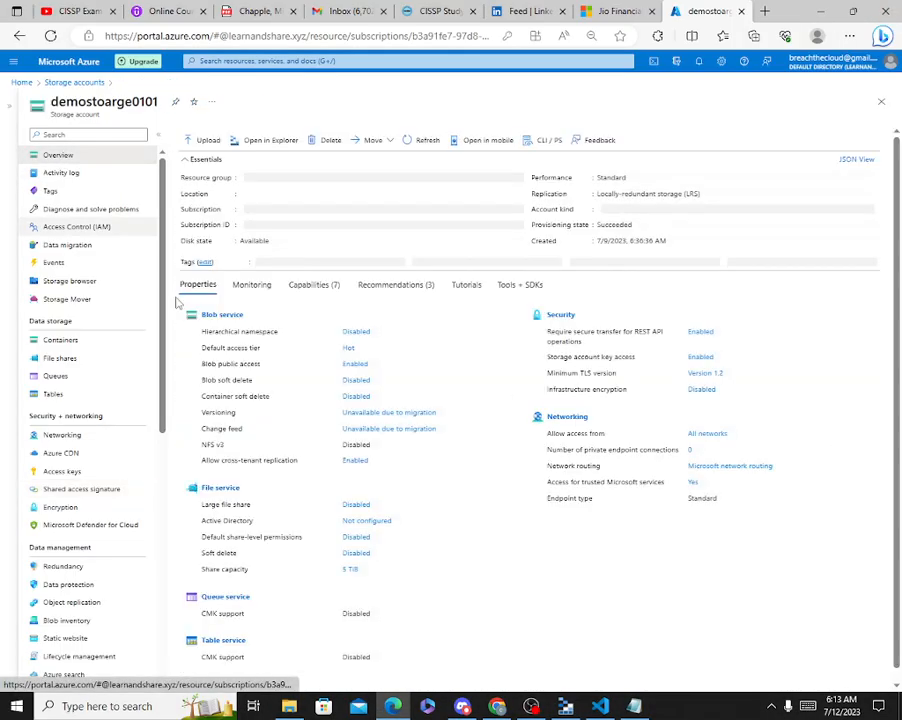
{"action": "left_click", "coordinate": [80, 341]}
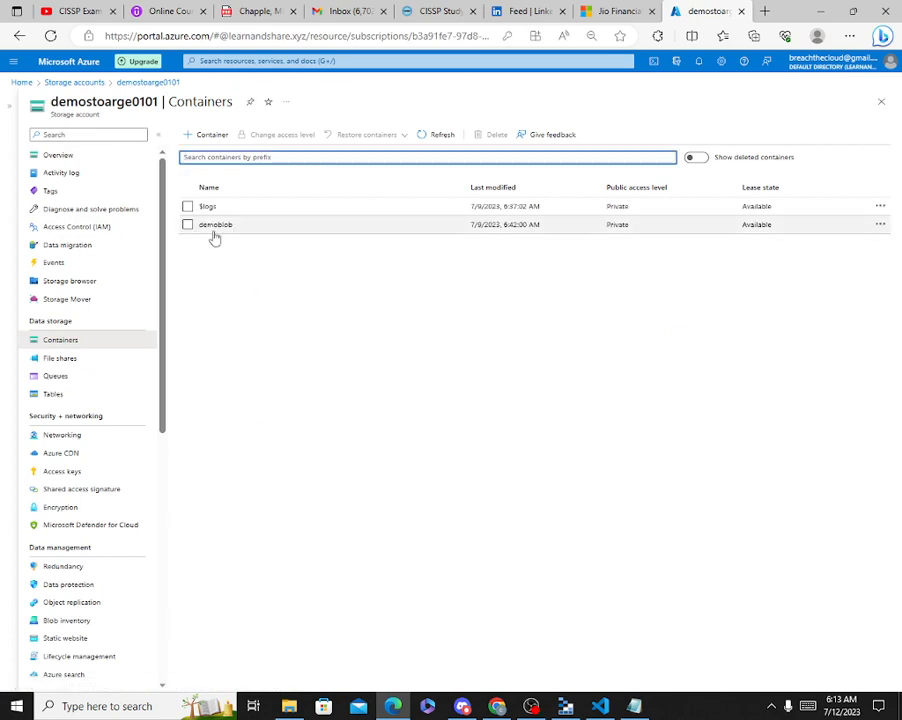
{"action": "left_click", "coordinate": [213, 226]}
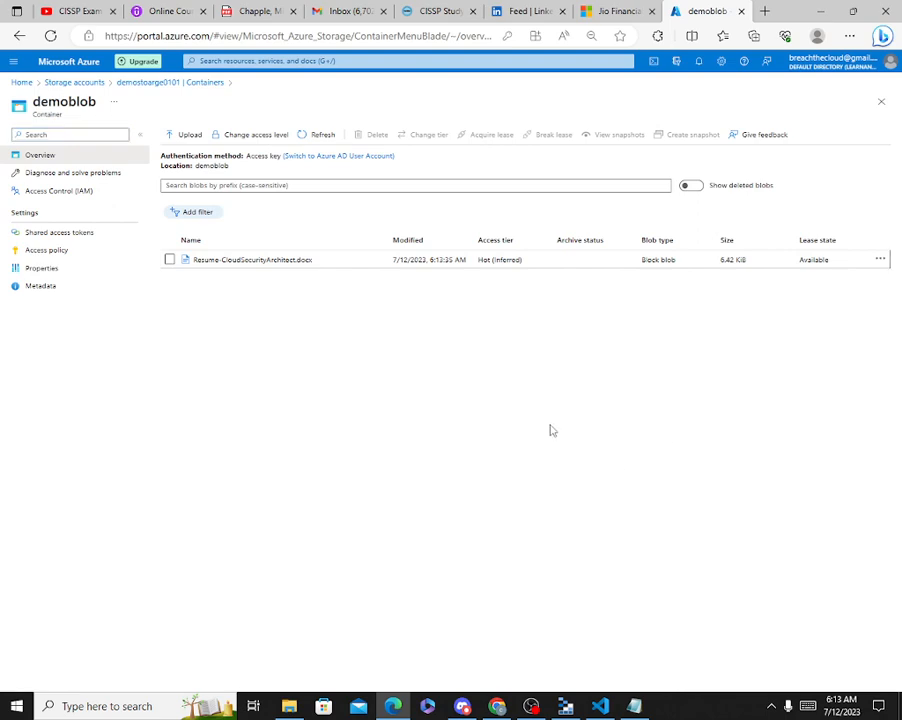
{"action": "left_click", "coordinate": [820, 11]}
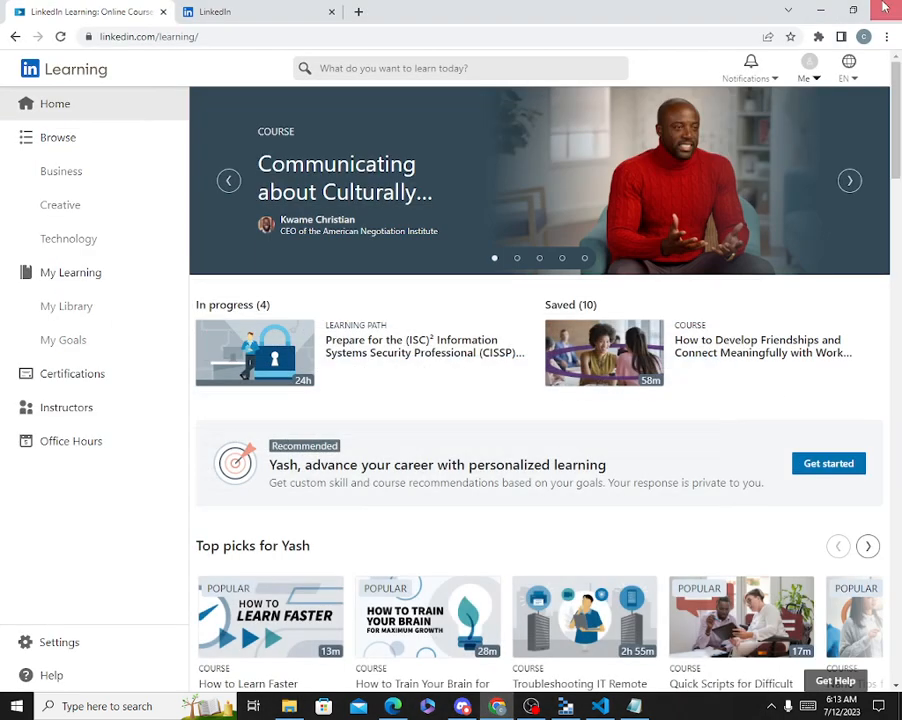
Return to Storage Explorer and reselect the demoblob container.
{"action": "left_click", "coordinate": [565, 706]}
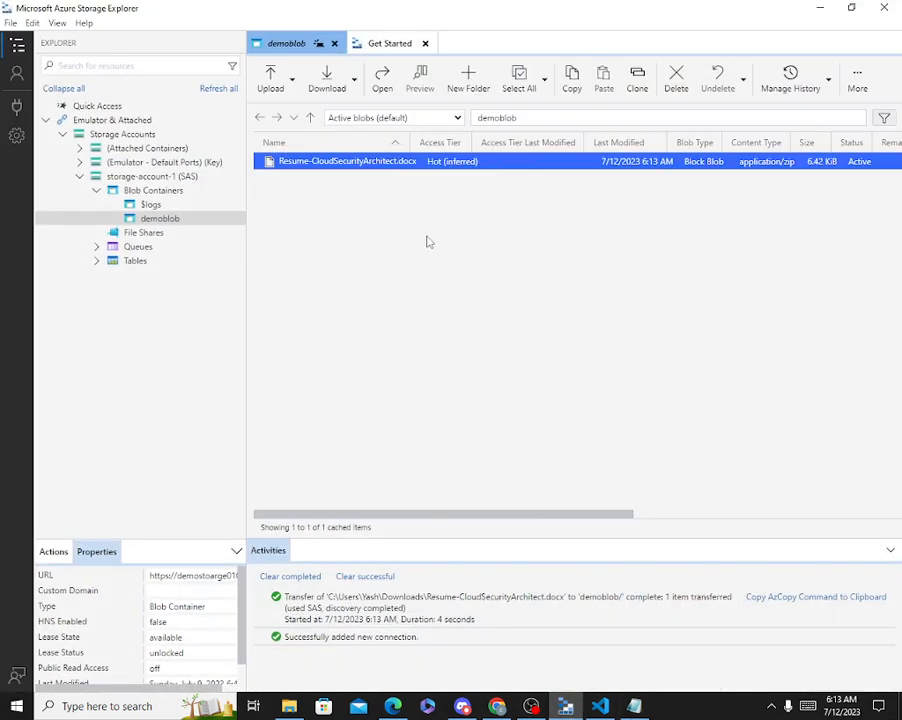
{"action": "left_click", "coordinate": [163, 194]}
{"action": "left_click", "coordinate": [174, 221]}
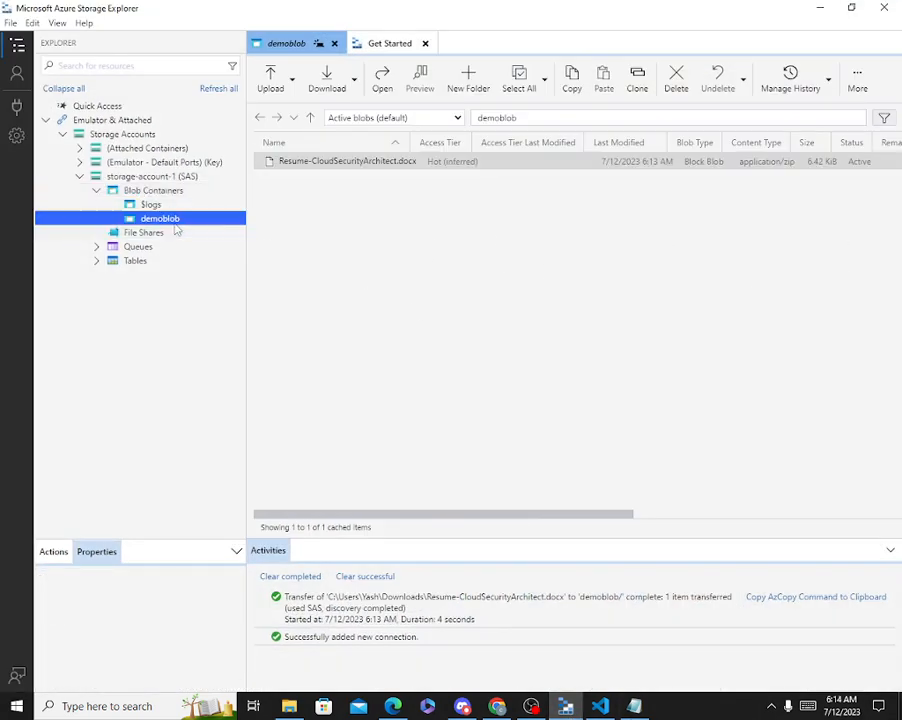
Try deleting Resume-CloudSecurityArchitect.docx, confirm, and note the insufficient credentials error.
{"action": "right_click", "coordinate": [364, 167]}
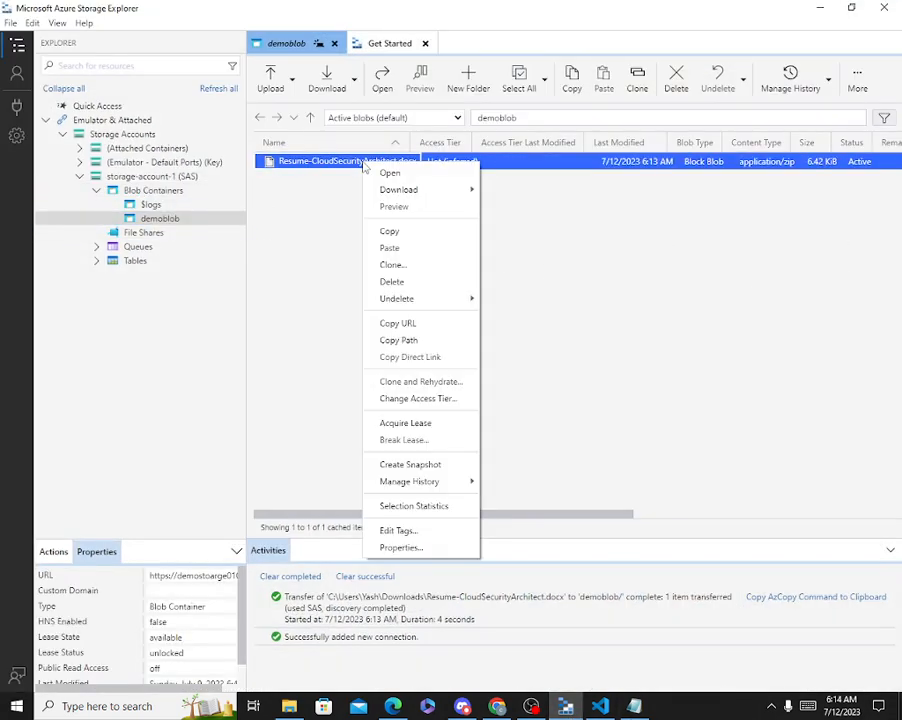
{"action": "left_click", "coordinate": [402, 320]}
{"action": "key", "text": "Delete"}
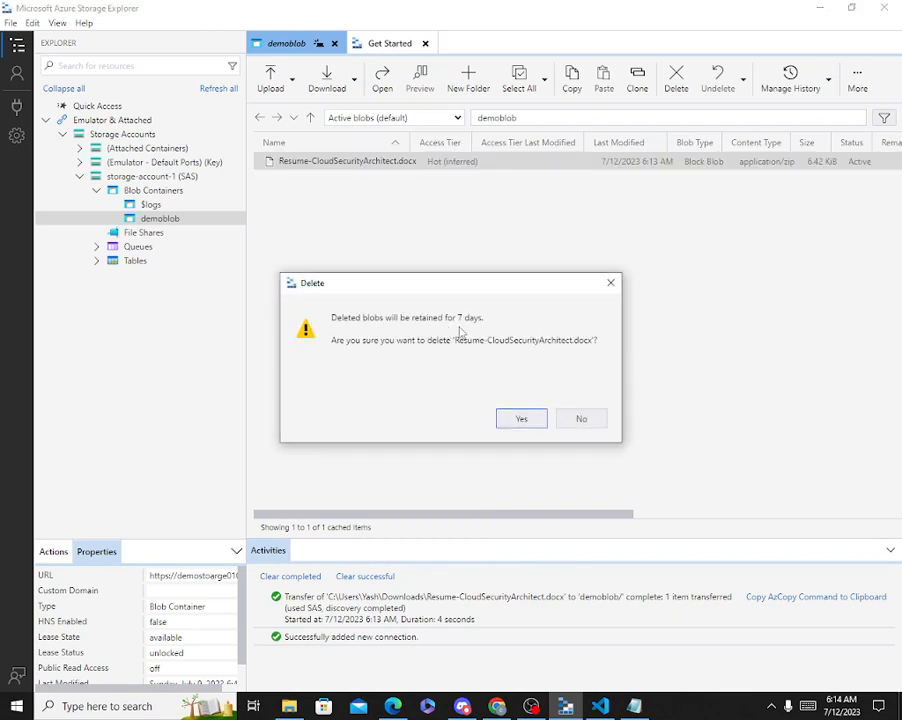
{"action": "left_click", "coordinate": [520, 420]}
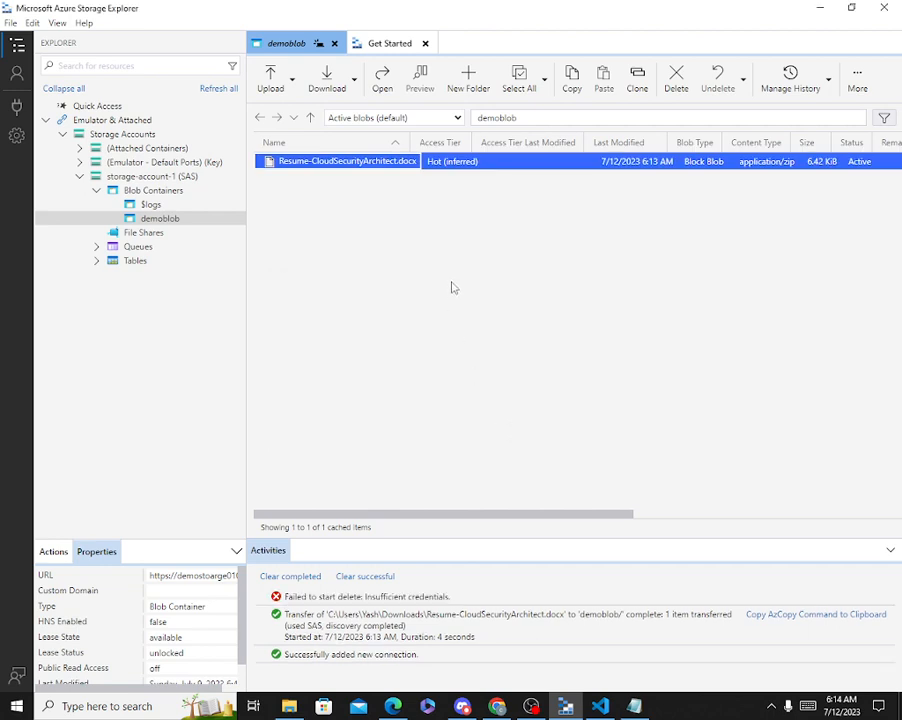
{"action": "left_click_drag", "start_coordinate": [364, 596], "coordinate": [448, 597]}
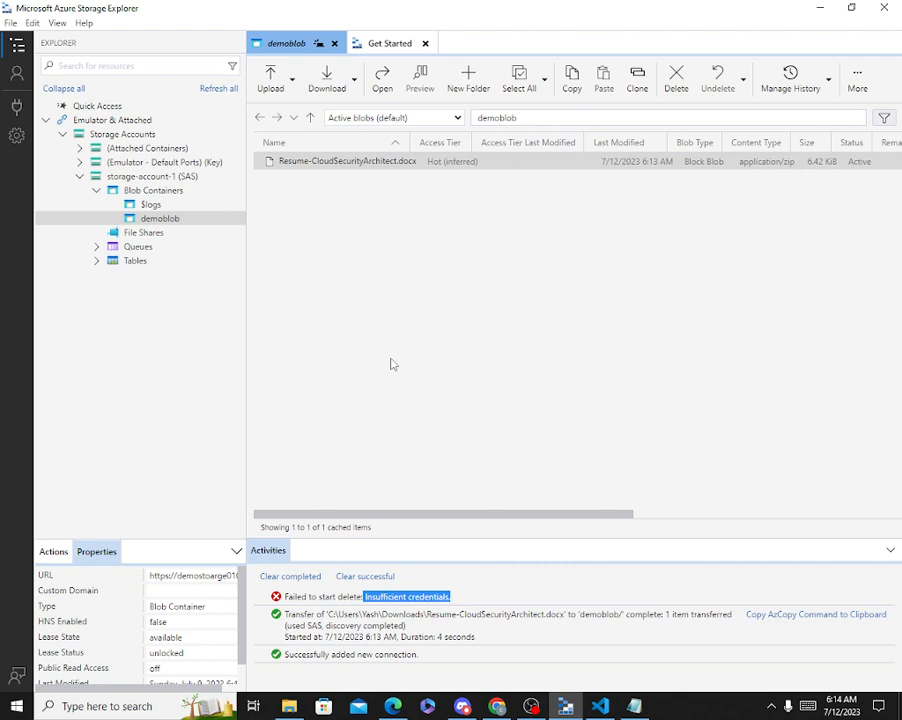
{"action": "left_click", "coordinate": [455, 343]}
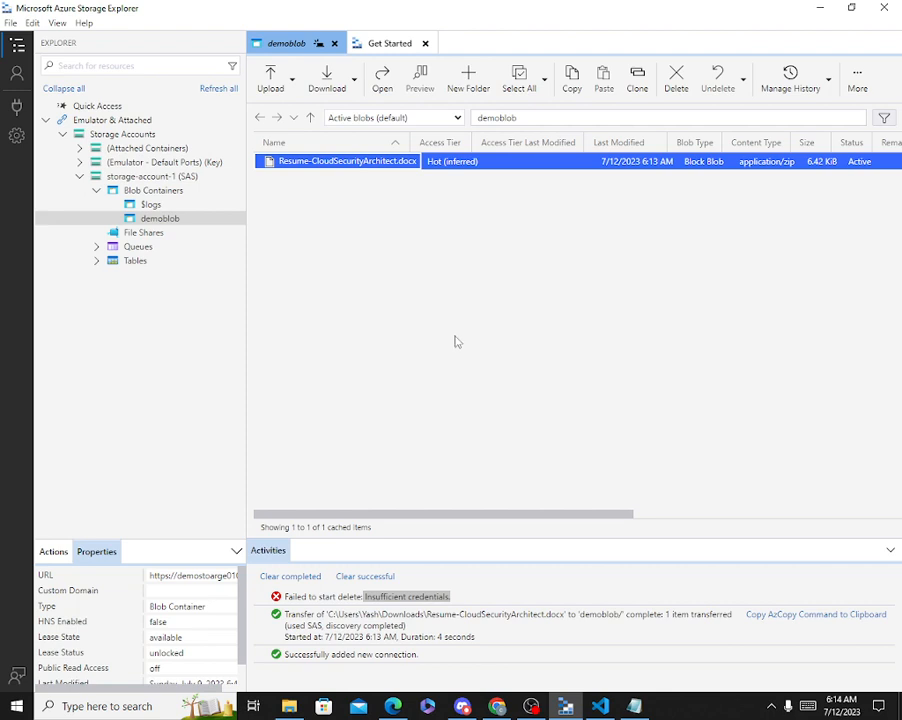
{"action": "left_click", "coordinate": [150, 234]}
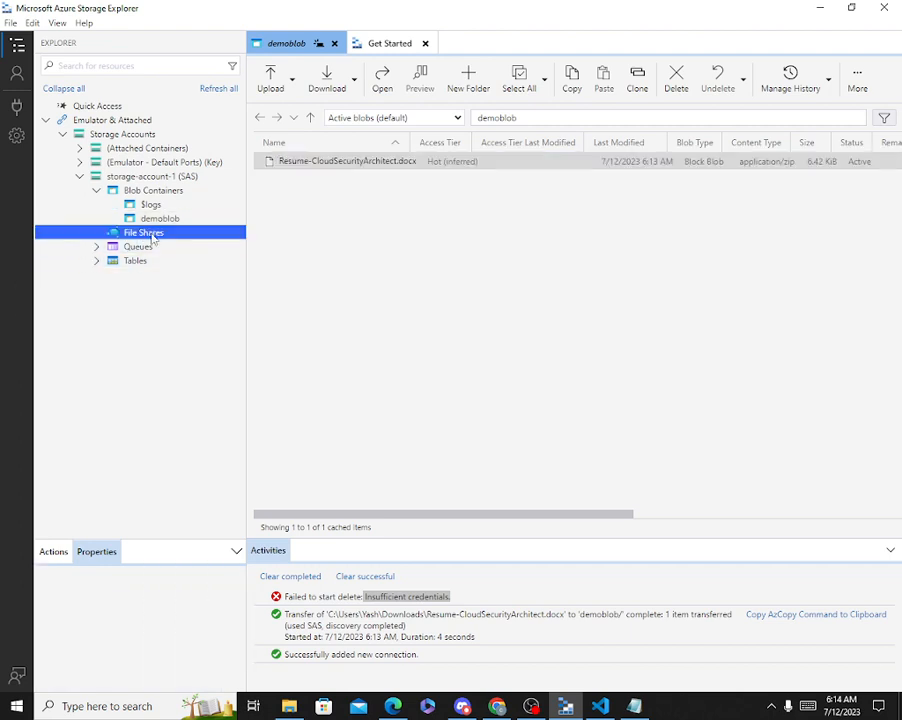
Switch to the Azure portal and open the File shares list of demostoarge0101.
{"action": "left_click", "coordinate": [820, 8]}
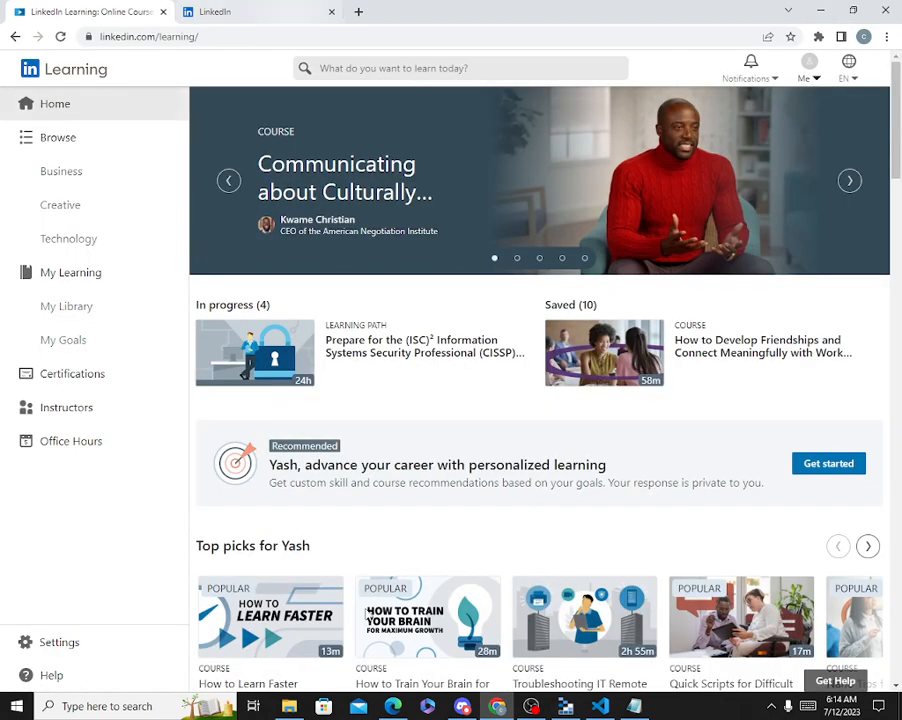
{"action": "key", "text": "alt+Tab"}
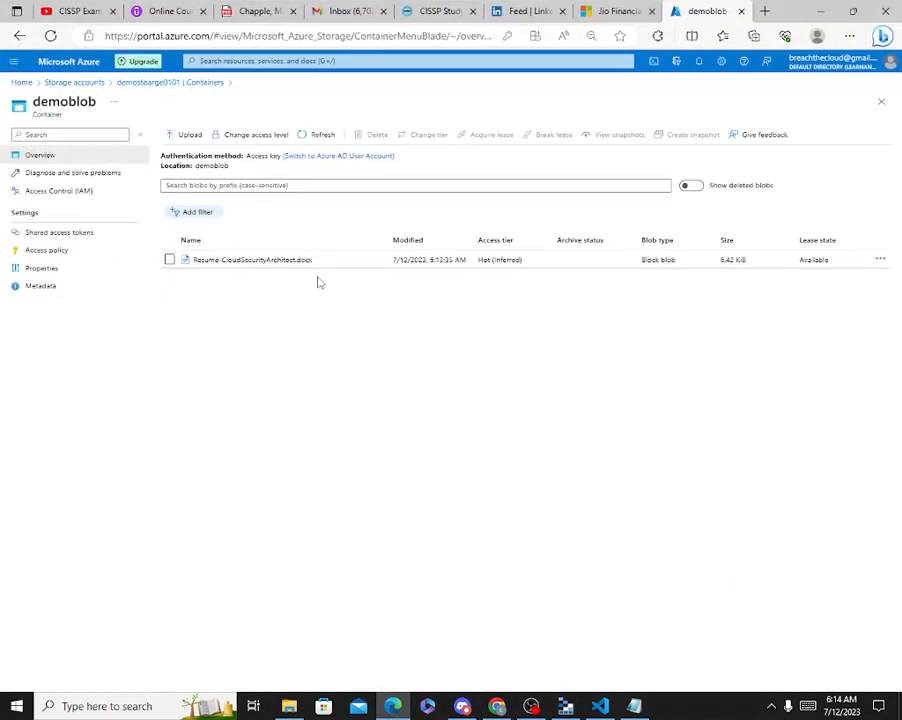
{"action": "left_click", "coordinate": [73, 83]}
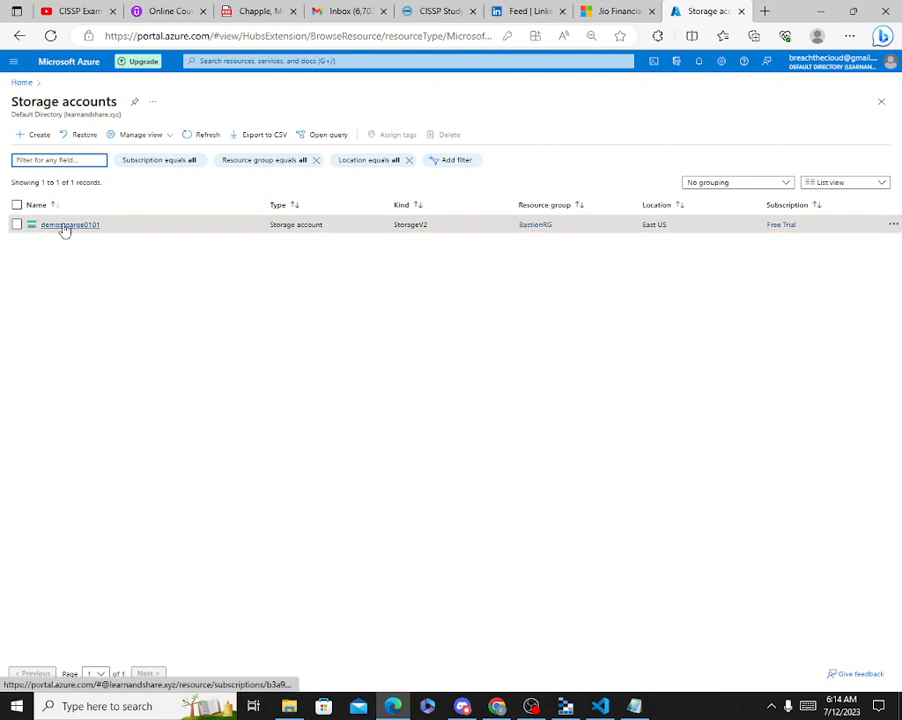
{"action": "left_click", "coordinate": [62, 227]}
{"action": "left_click", "coordinate": [220, 360]}
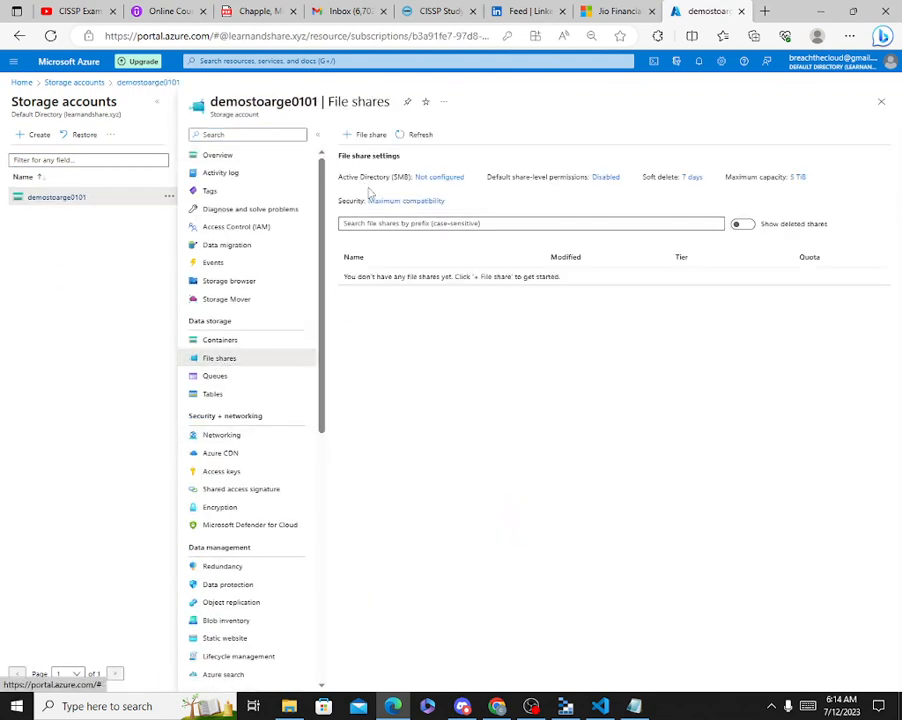
Create a new file share named demo12 with the Transaction optimized tier.
{"action": "left_click", "coordinate": [372, 134]}
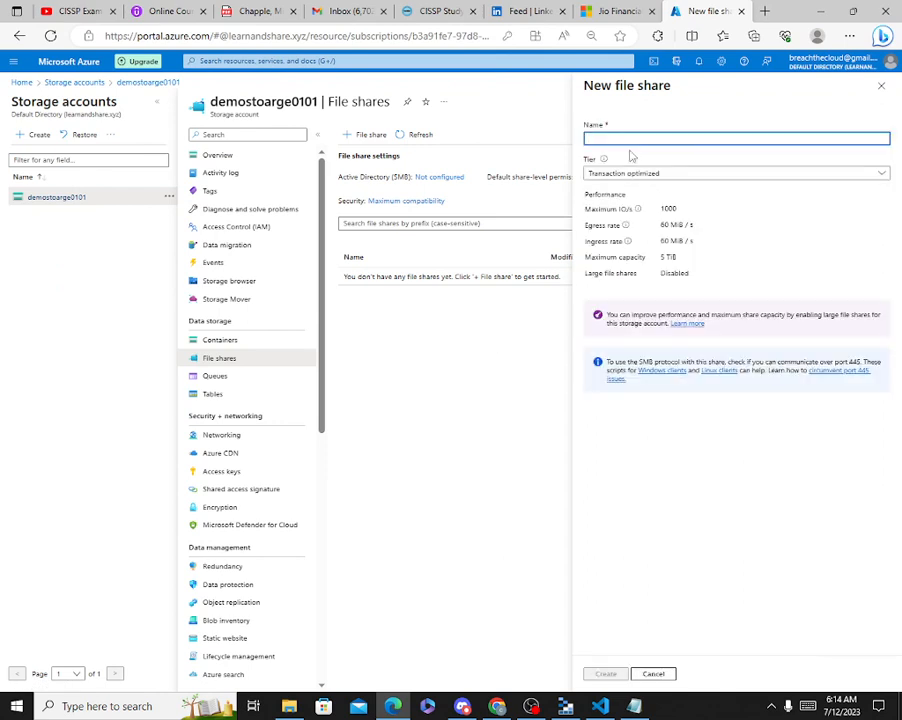
{"action": "type", "text": "de"}
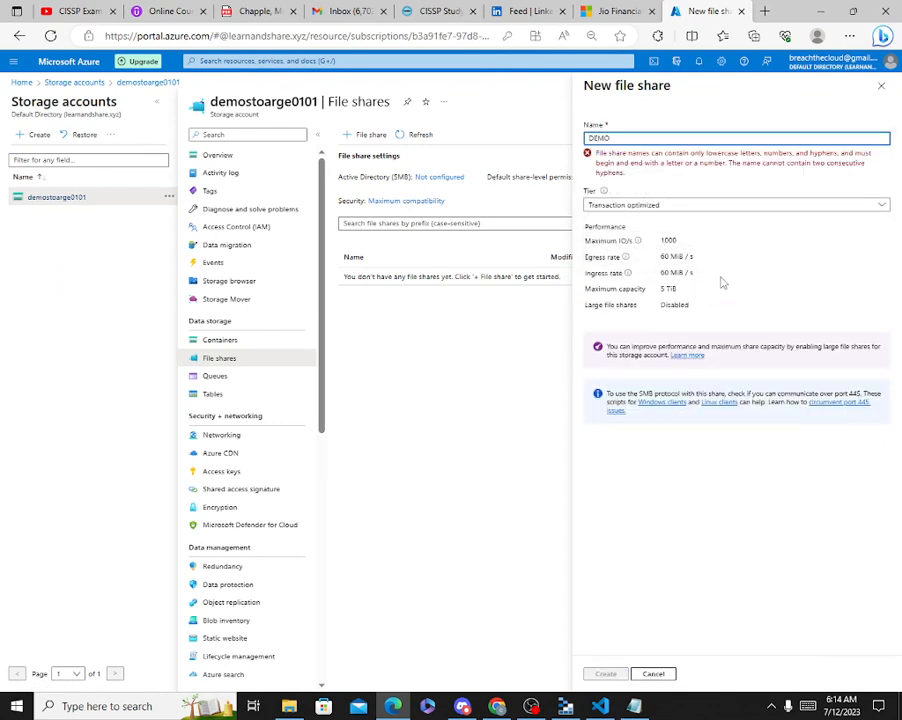
{"action": "type", "text": "0121"}
{"action": "left_click_drag", "start_coordinate": [652, 138], "coordinate": [524, 148]}
{"action": "type", "text": "demo12"}
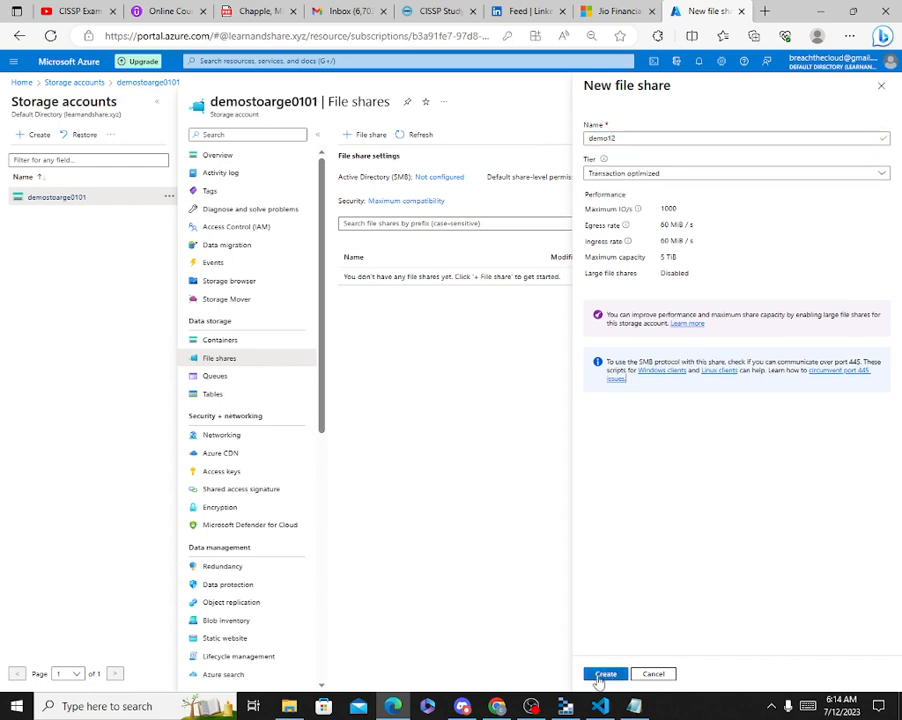
{"action": "left_click", "coordinate": [600, 675]}
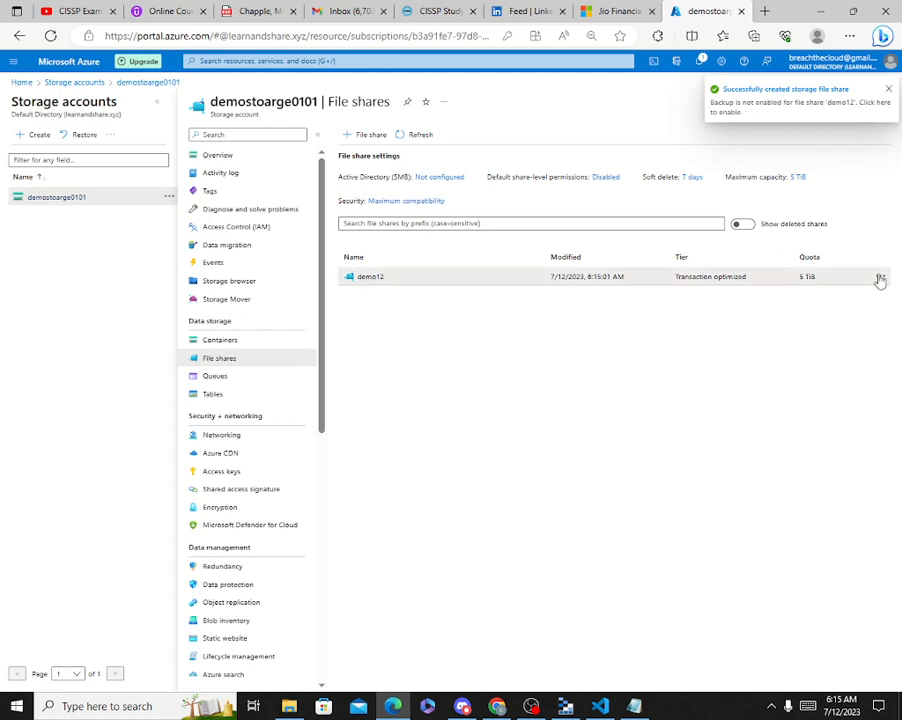
Change the demo12 share's quota to 1024 GiB (1 TiB) and return to Storage Explorer.
{"action": "left_click", "coordinate": [879, 276]}
{"action": "left_click", "coordinate": [797, 302]}
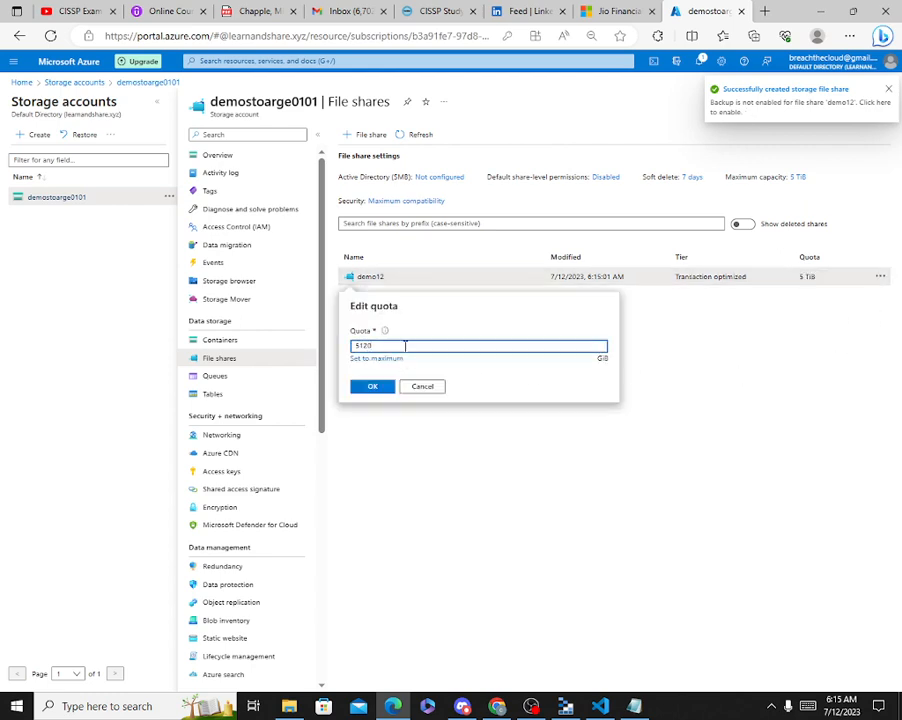
{"action": "type", "text": "1024"}
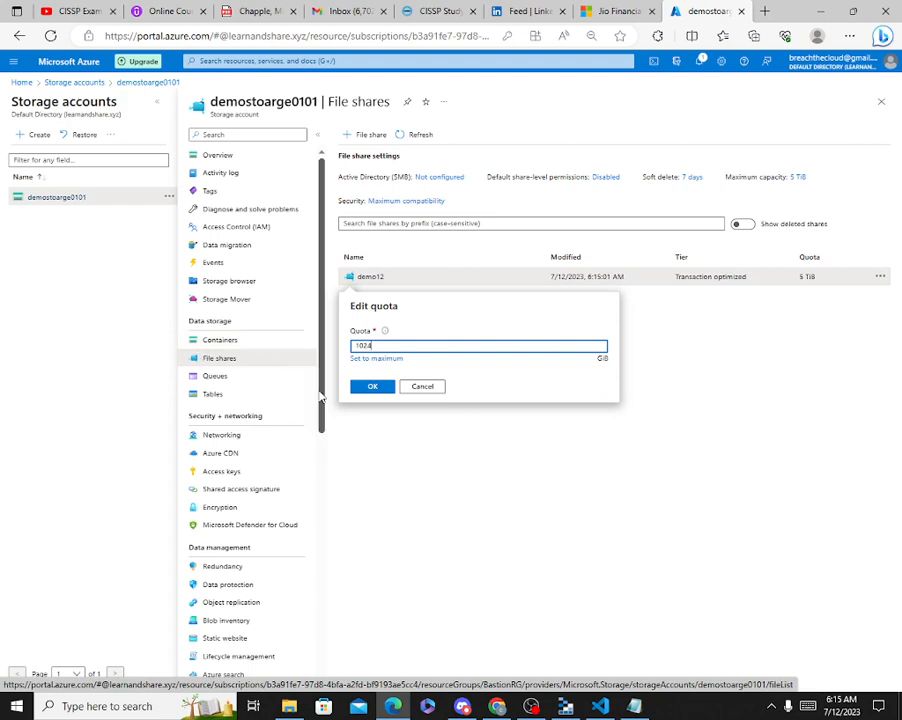
{"action": "left_click", "coordinate": [371, 387]}
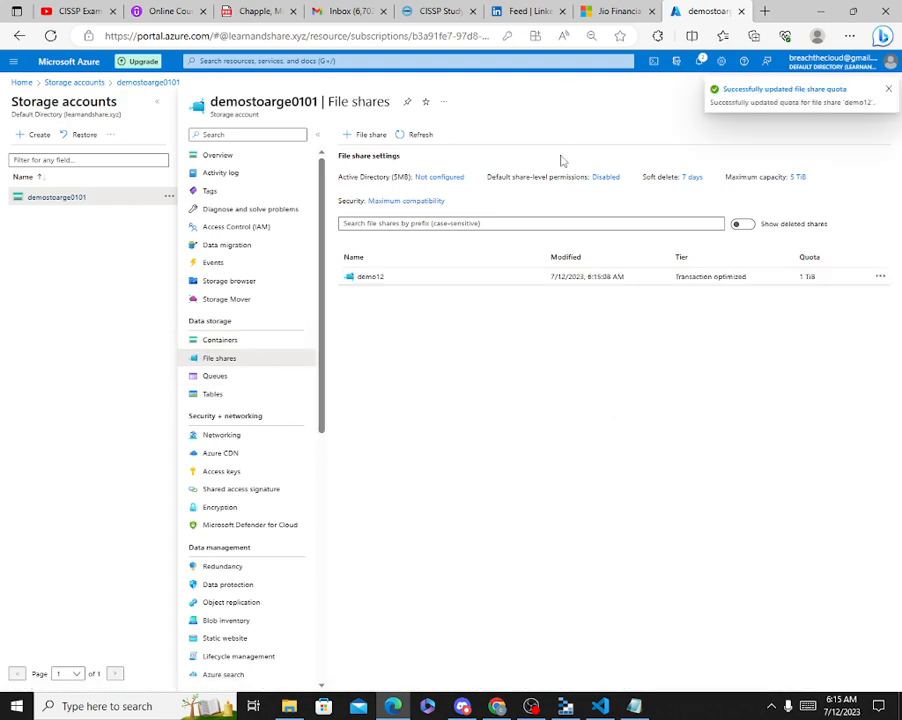
{"action": "left_click", "coordinate": [565, 706]}
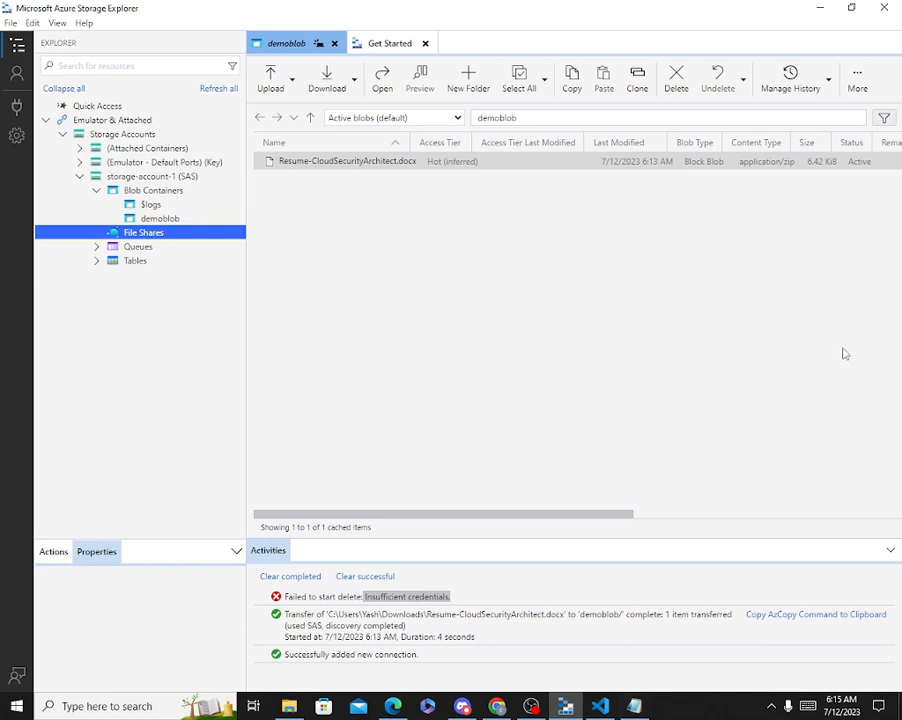
Refresh the Storage Accounts list and expand storage-account-1 (SAS).
{"action": "right_click", "coordinate": [100, 134]}
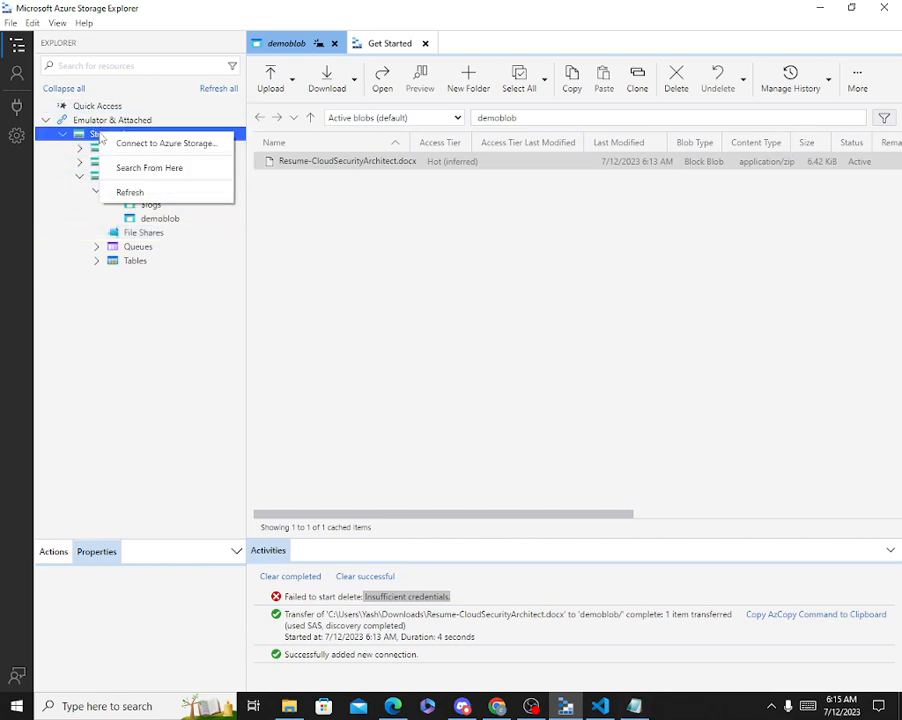
{"action": "left_click", "coordinate": [130, 192]}
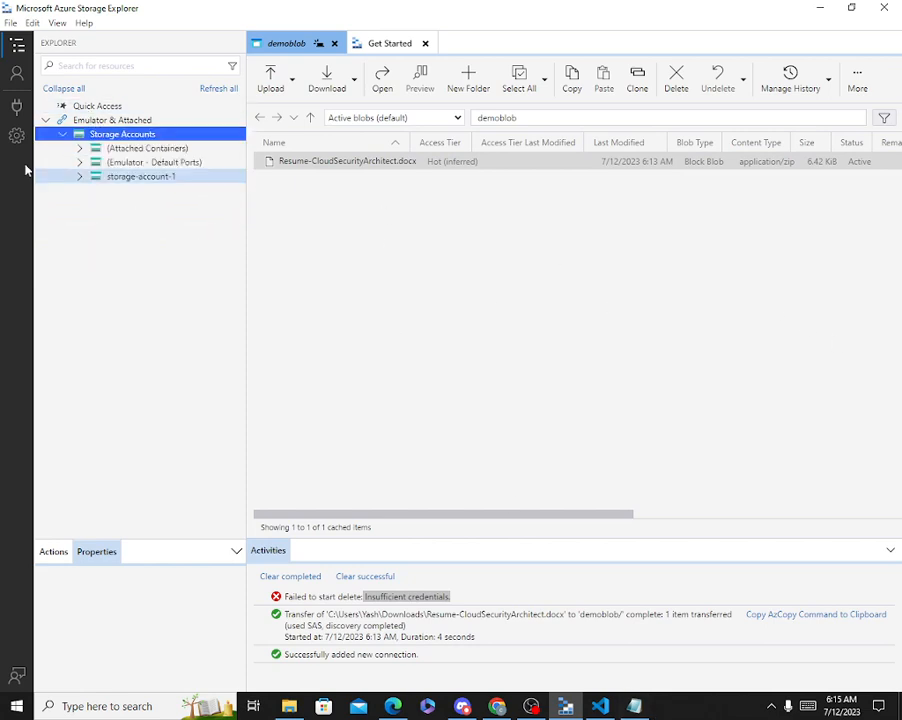
{"action": "double_click", "coordinate": [95, 177]}
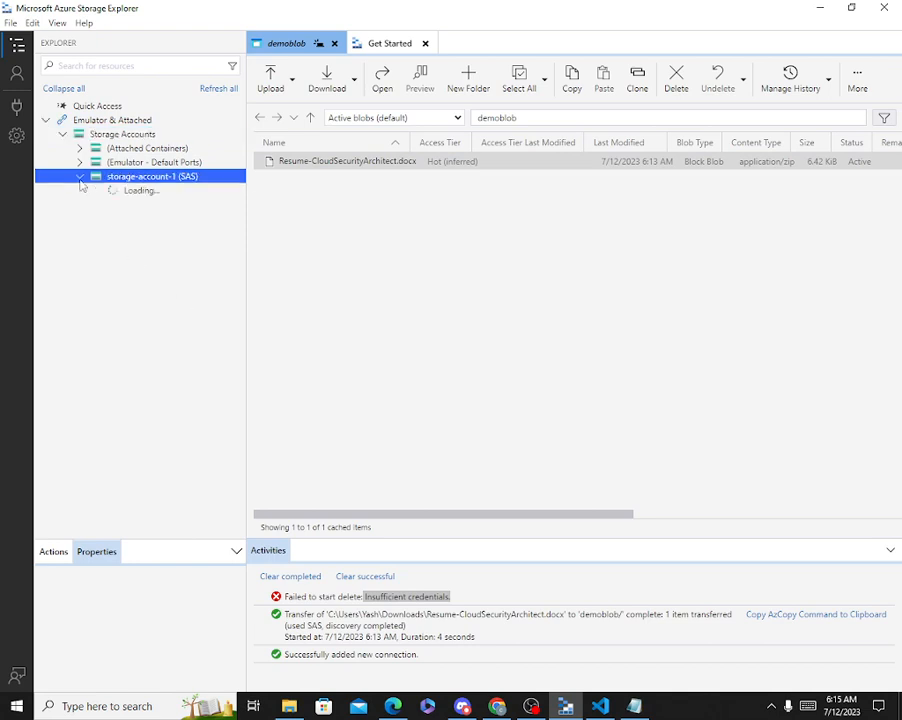
Open the empty demo12 file share (1024 GiB quota), then minimize Storage Explorer.
{"action": "left_click", "coordinate": [110, 205]}
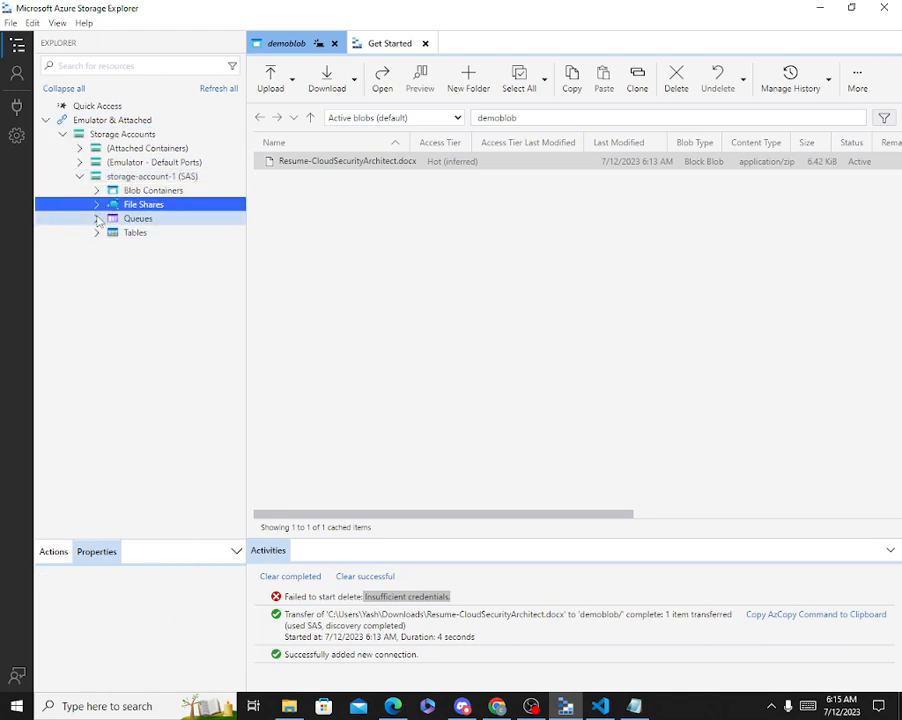
{"action": "left_click", "coordinate": [97, 205]}
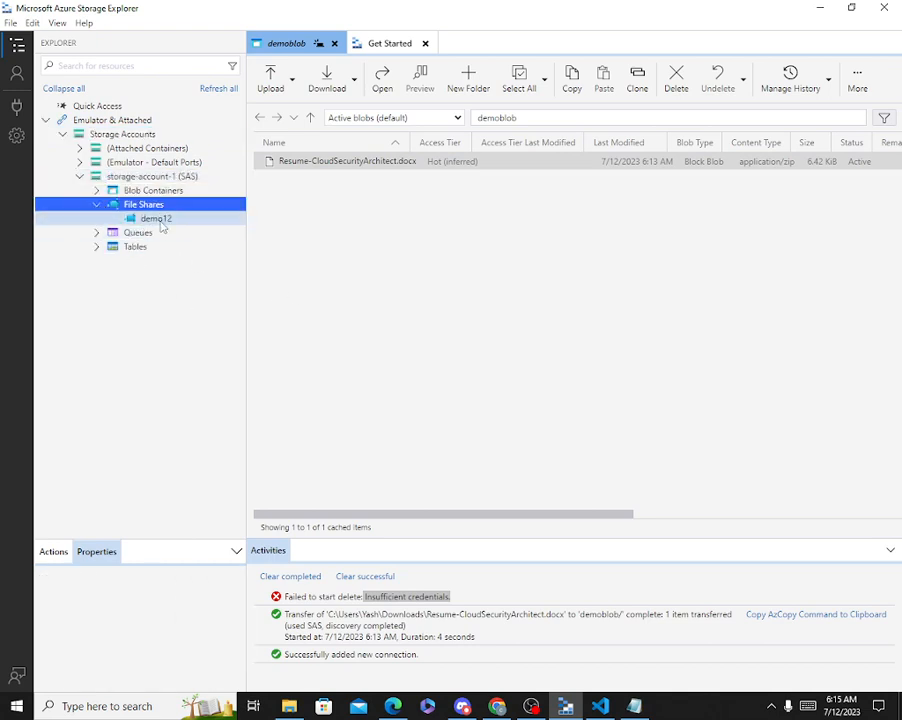
{"action": "left_click", "coordinate": [158, 219]}
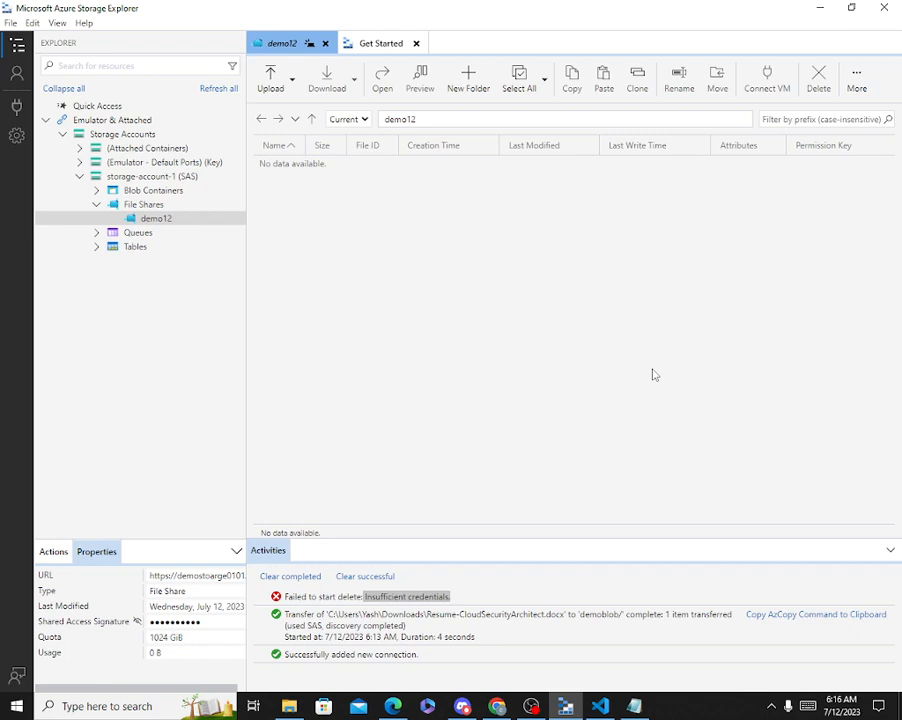
{"action": "left_click", "coordinate": [820, 7]}
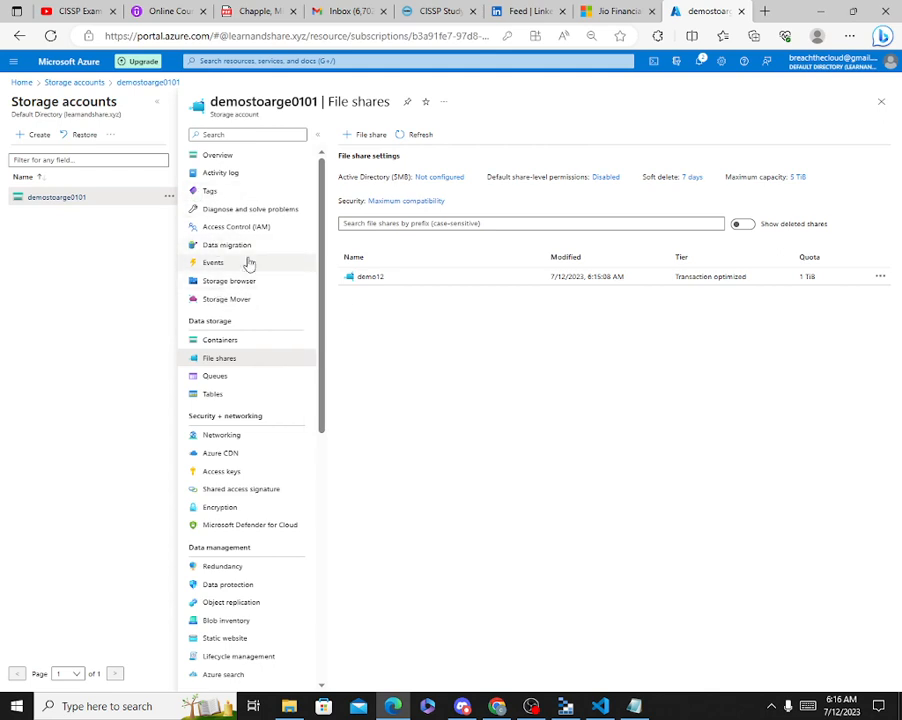
Check demostoarge0101's Storage browser metrics (1 container, 1 file share, 8 tables) and Overview, then switch to OBS Studio.
{"action": "left_click", "coordinate": [236, 284]}
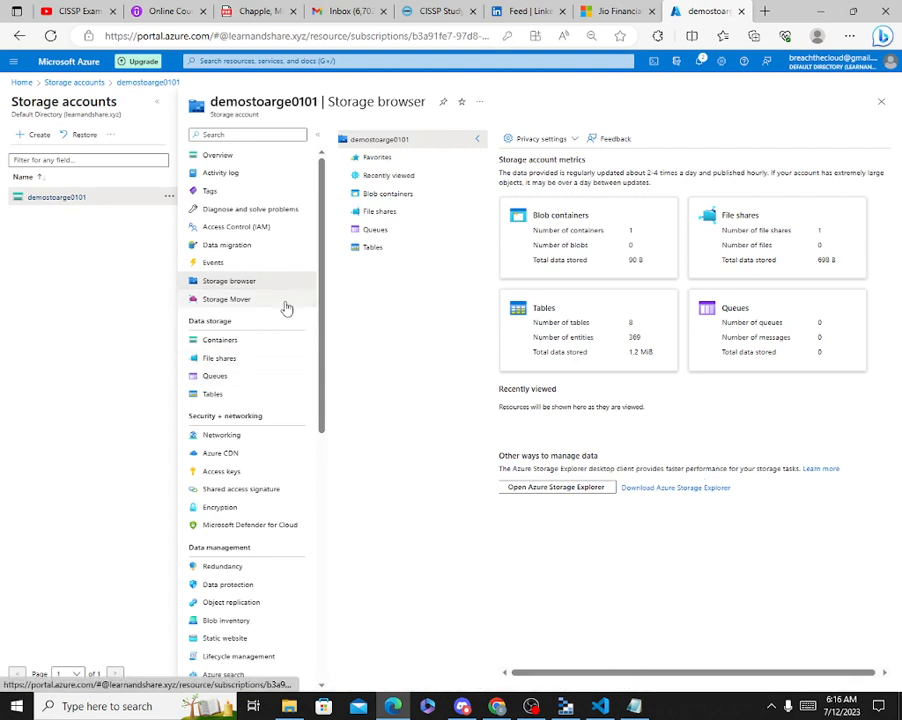
{"action": "left_click", "coordinate": [233, 155]}
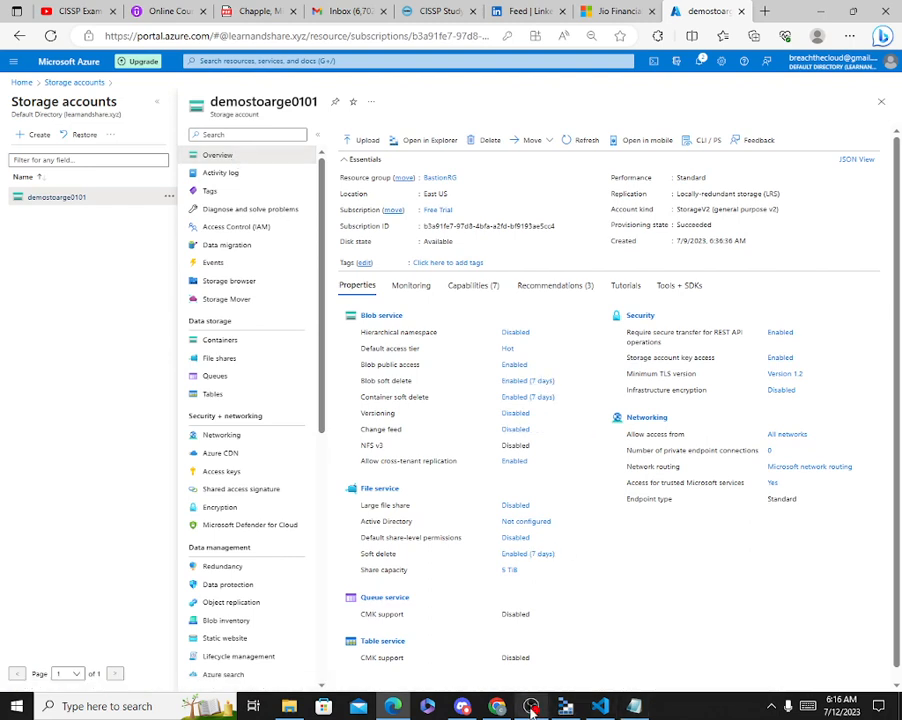
{"action": "mouse_move", "coordinate": [532, 709]}
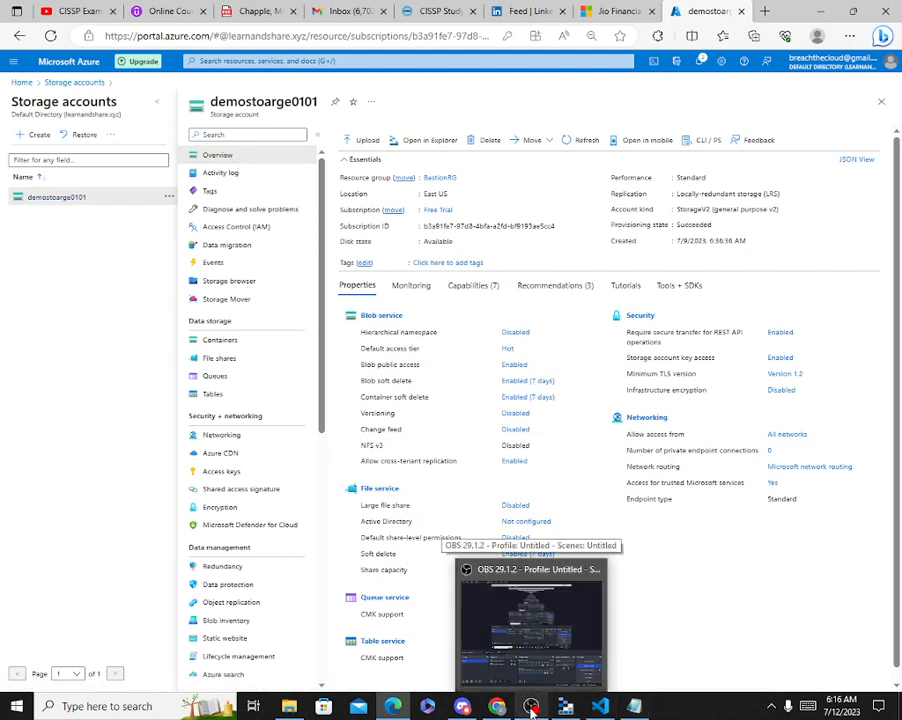
{"action": "left_click", "coordinate": [532, 709]}
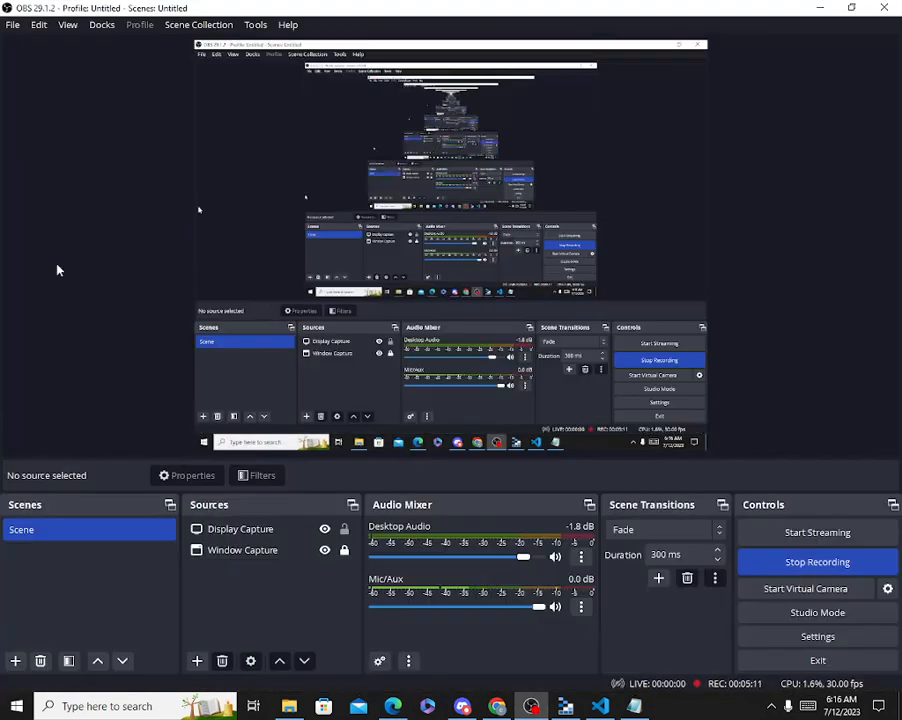